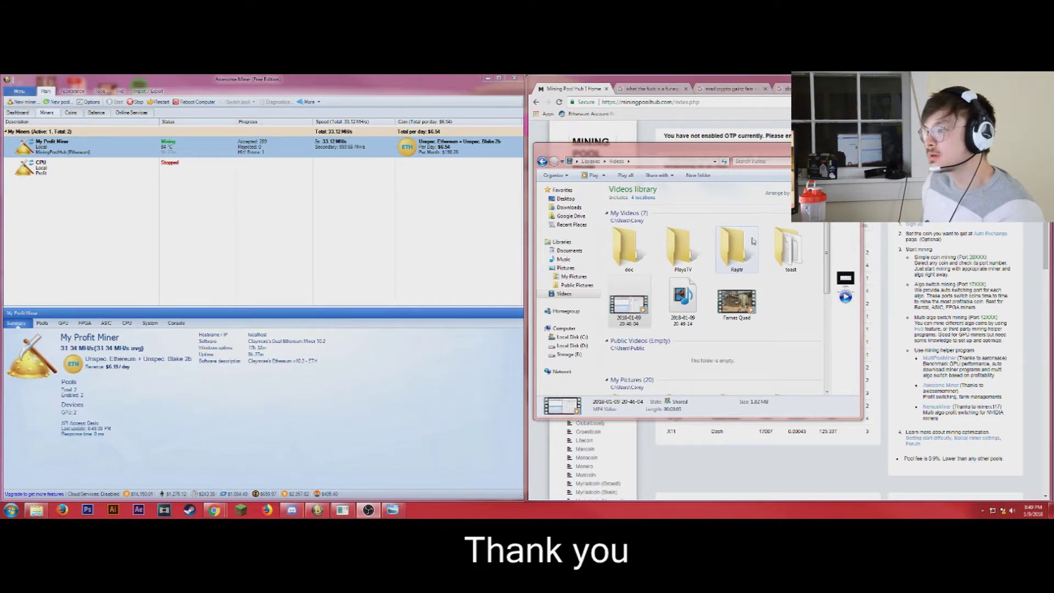
Search the web for "profitbility mining" in a new tab and view the CryptoCompare ETH mining calculator
click(851, 147)
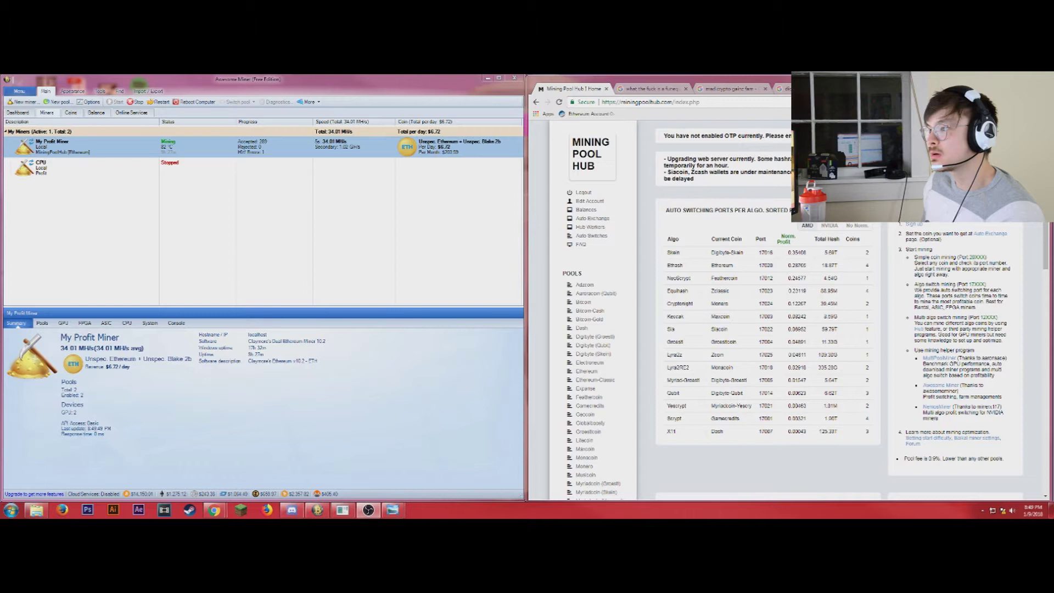
key(ctrl+t)
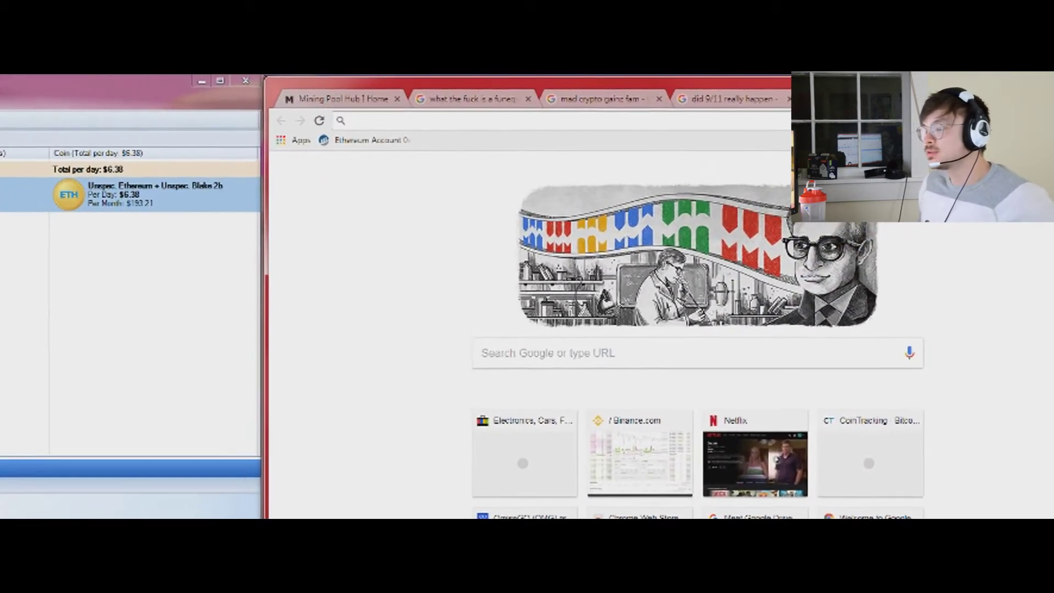
text(profitbility mining)
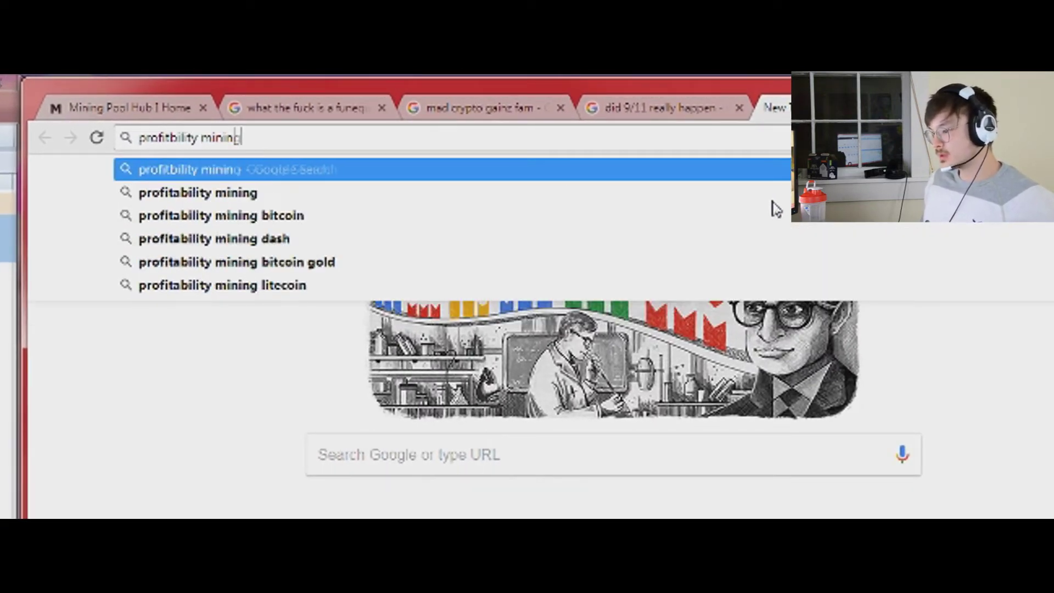
key(Return)
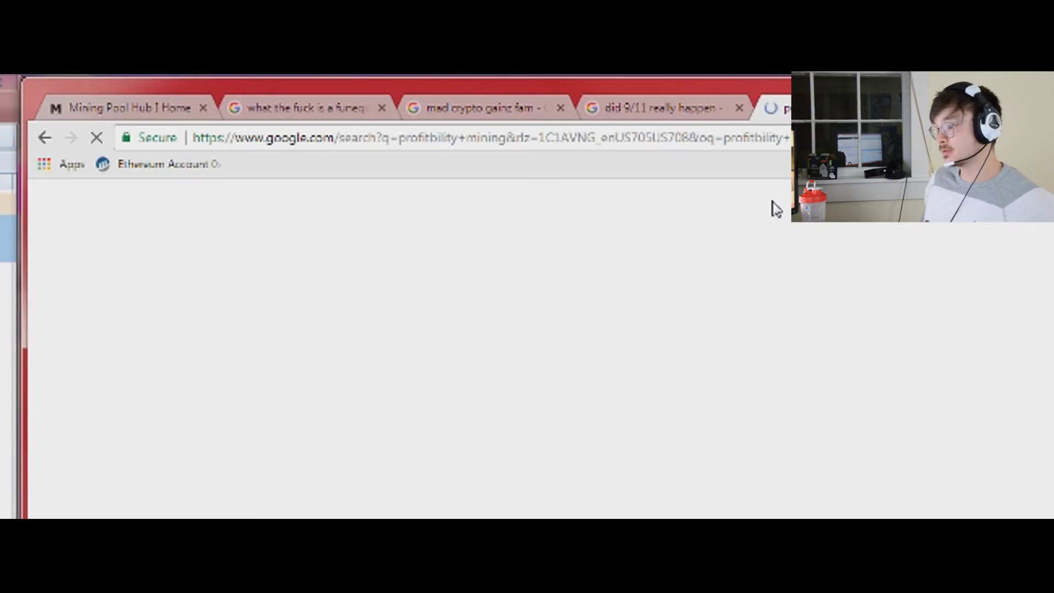
click(424, 362)
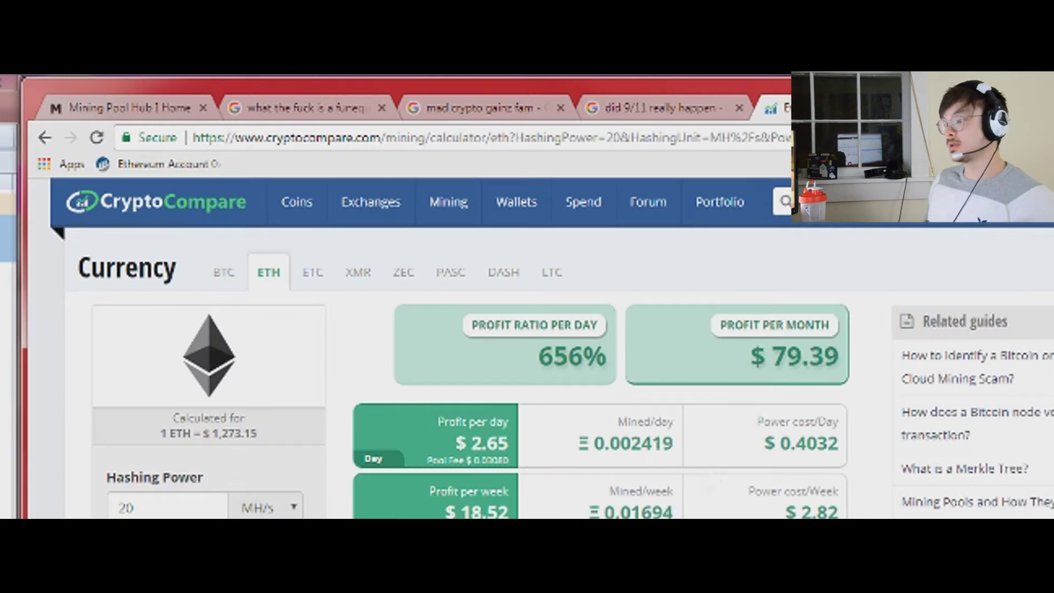
scroll(472, 373, down, 6)
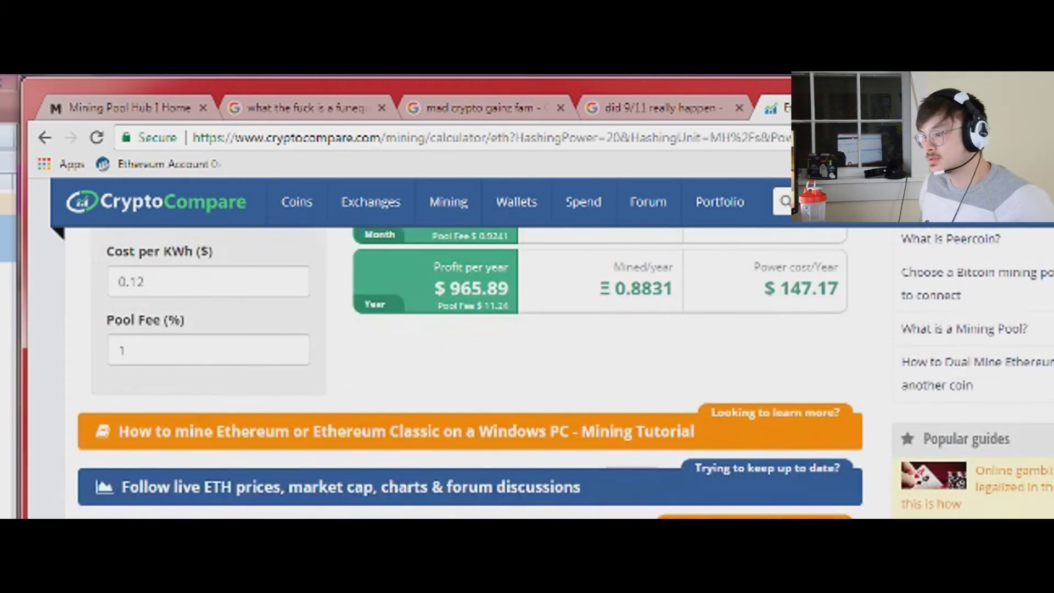
scroll(472, 373, up, 6)
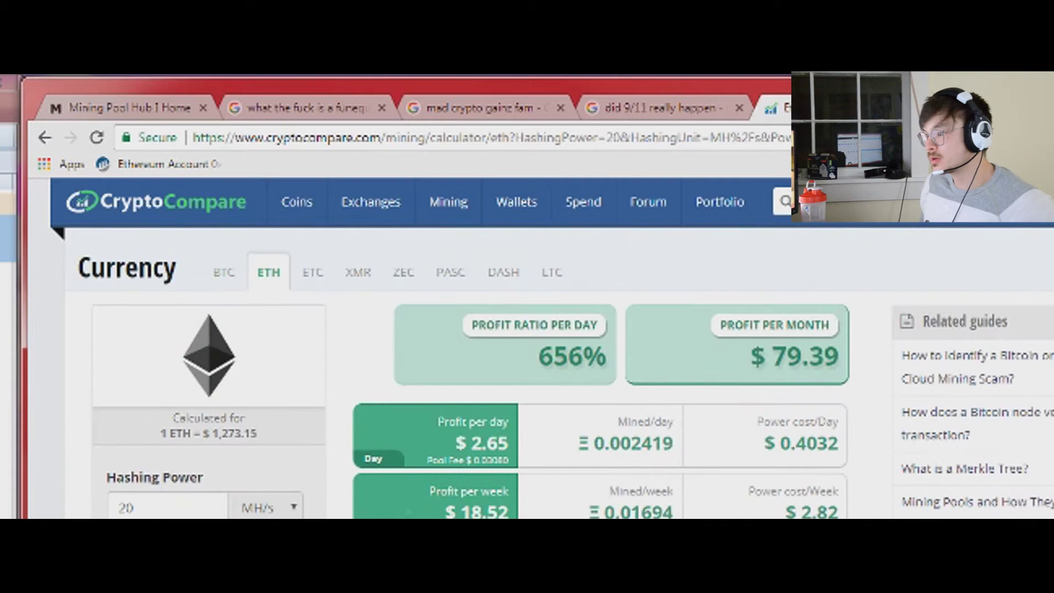
Find WhatToMine by searching "which cryptocurrency to mine" and calculate the mining profitability there for 2 of the 480 cards
key(alt+Left)
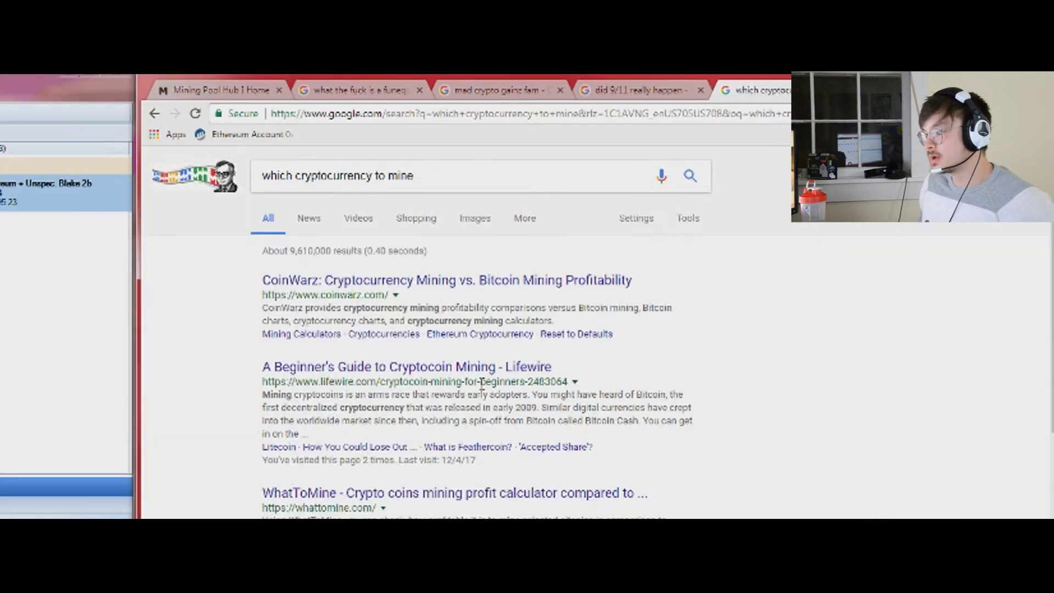
scroll(504, 384, down, 1)
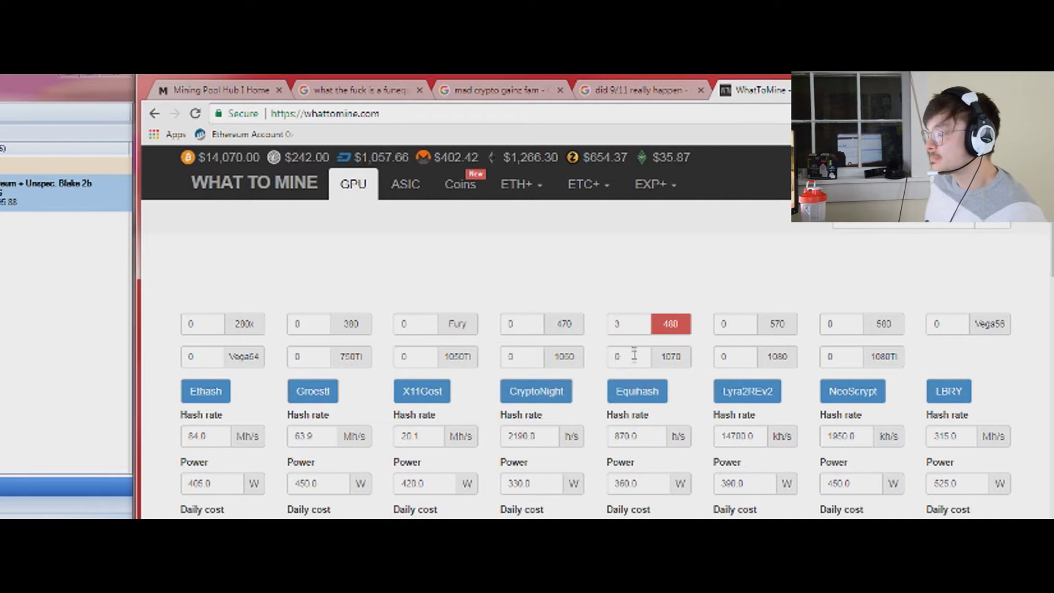
double_click(623, 327)
text(2)
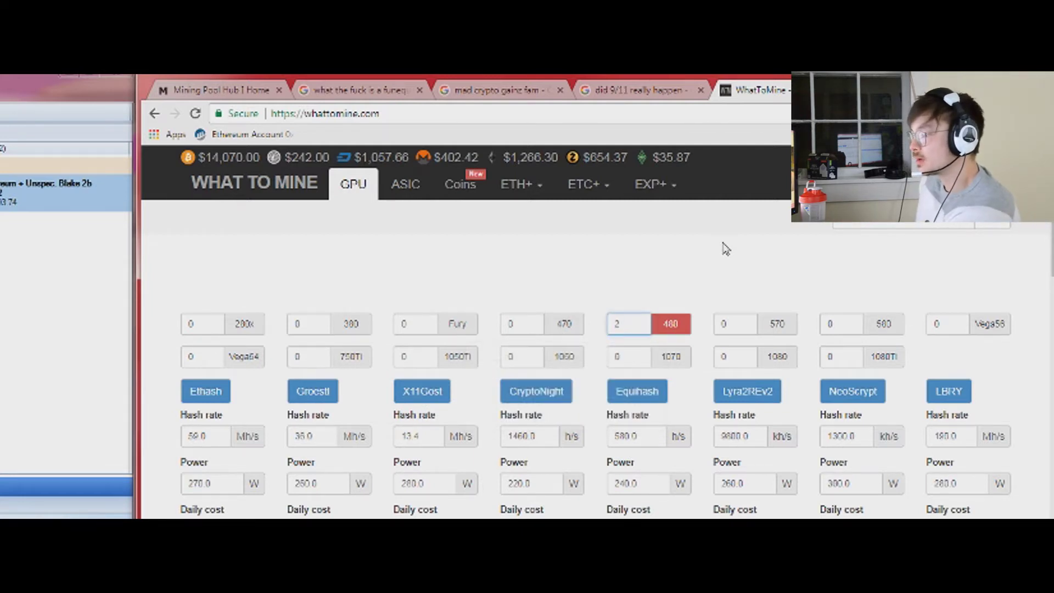
scroll(725, 266, down, 1)
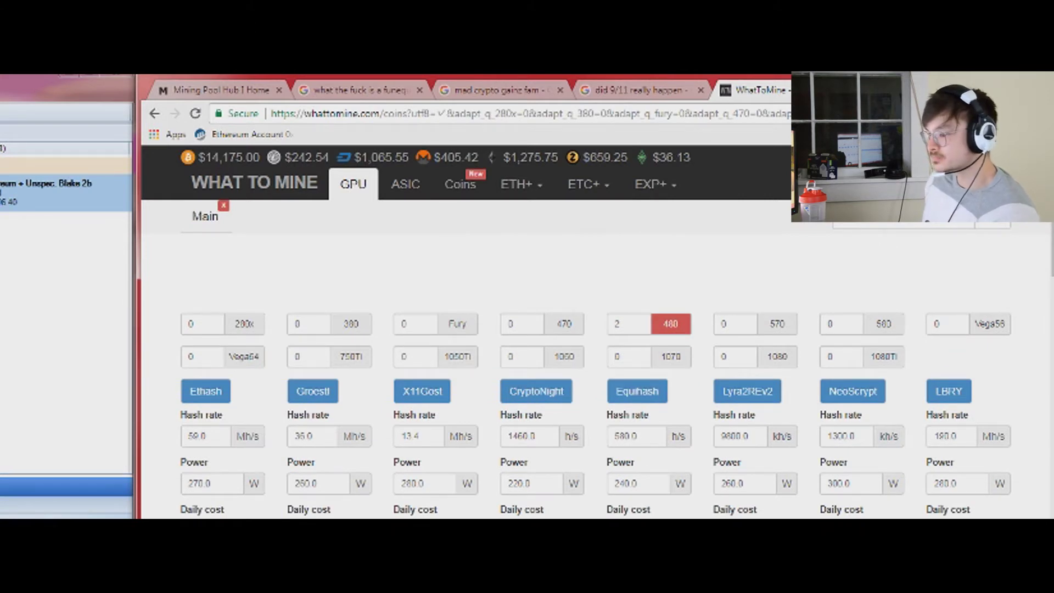
Examine the algorithm hash rates and the coin profitability table, highlighting Ellaism's profit figure
scroll(549, 357, down, 1)
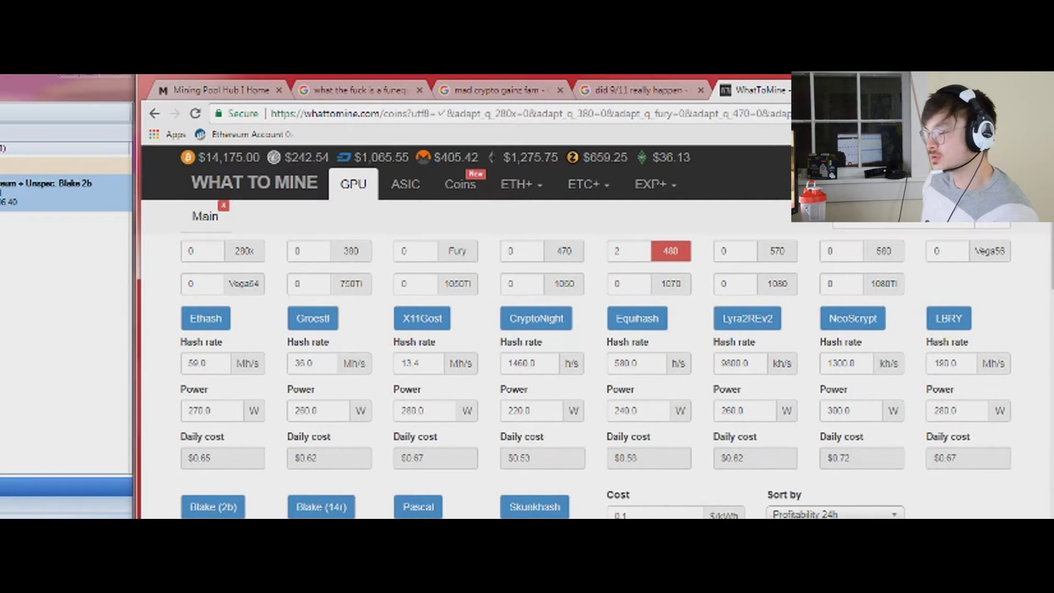
scroll(549, 357, down, 4)
scroll(549, 357, down, 1)
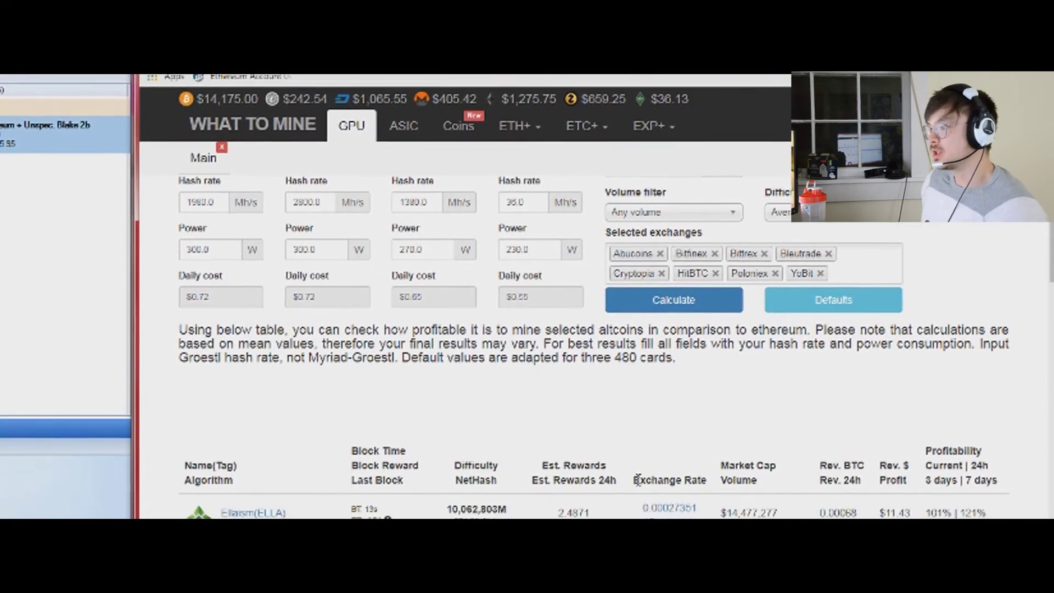
scroll(786, 421, down, 1)
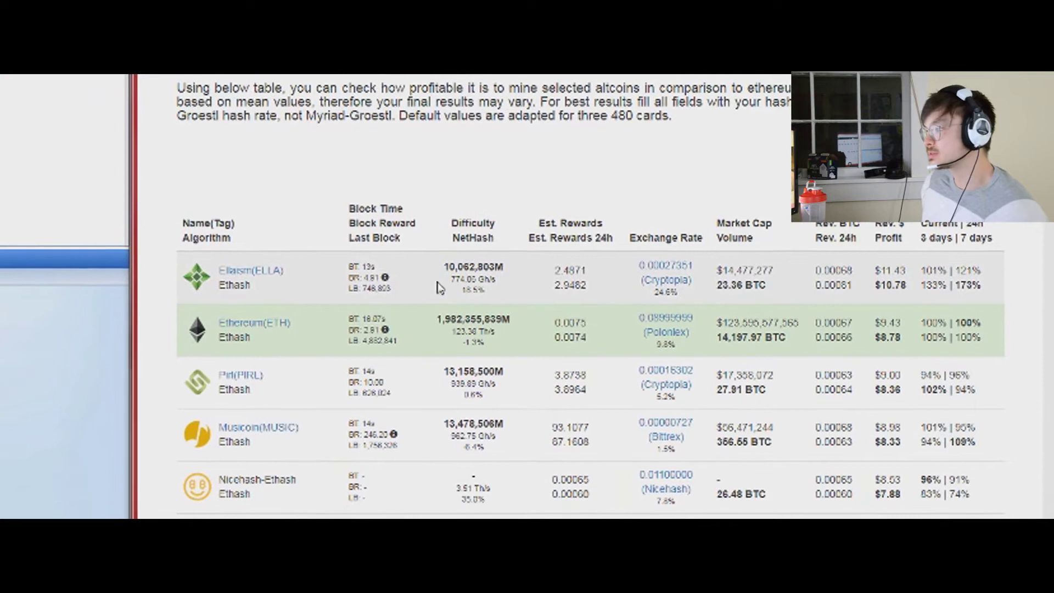
drag(877, 285, 907, 286)
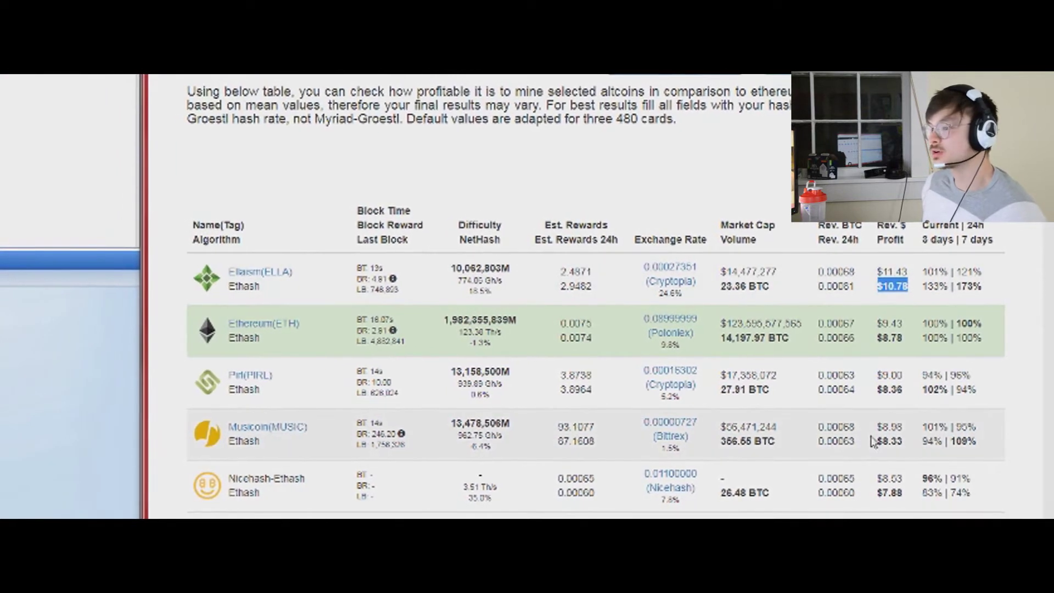
scroll(867, 428, up, 6)
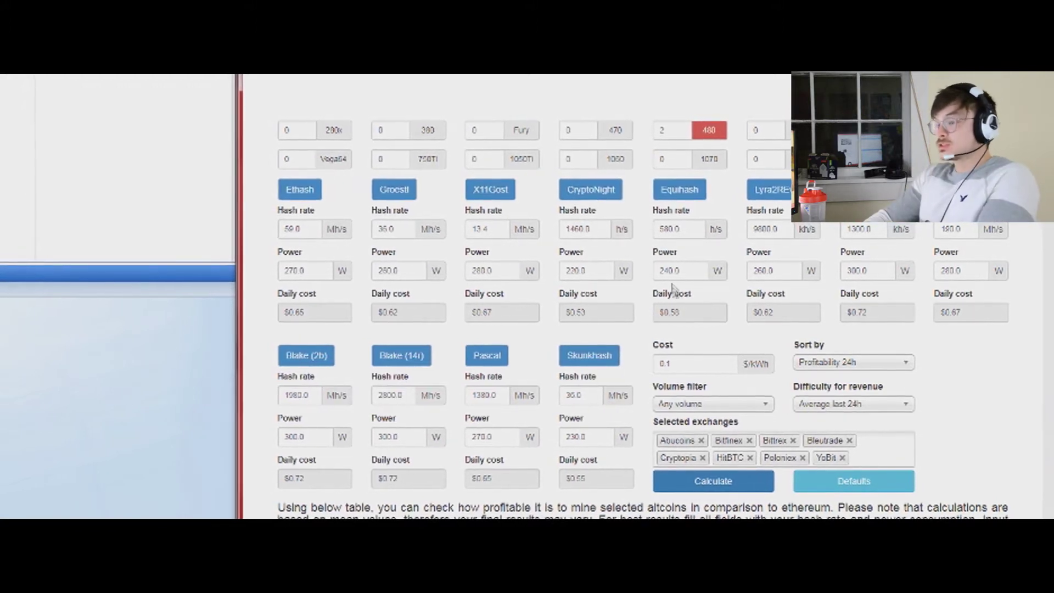
scroll(672, 288, down, 1)
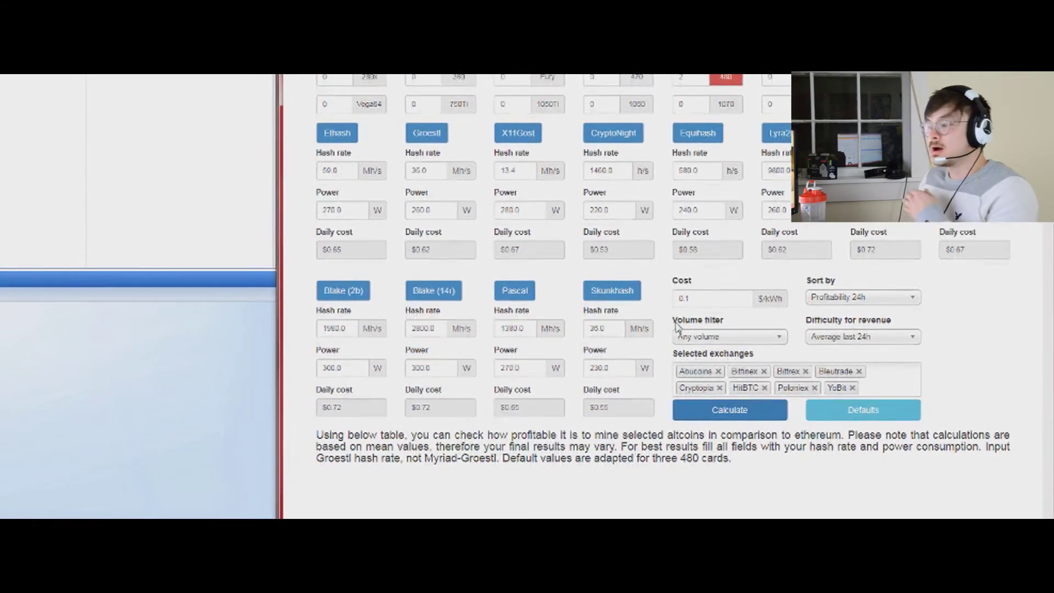
scroll(676, 325, down, 5)
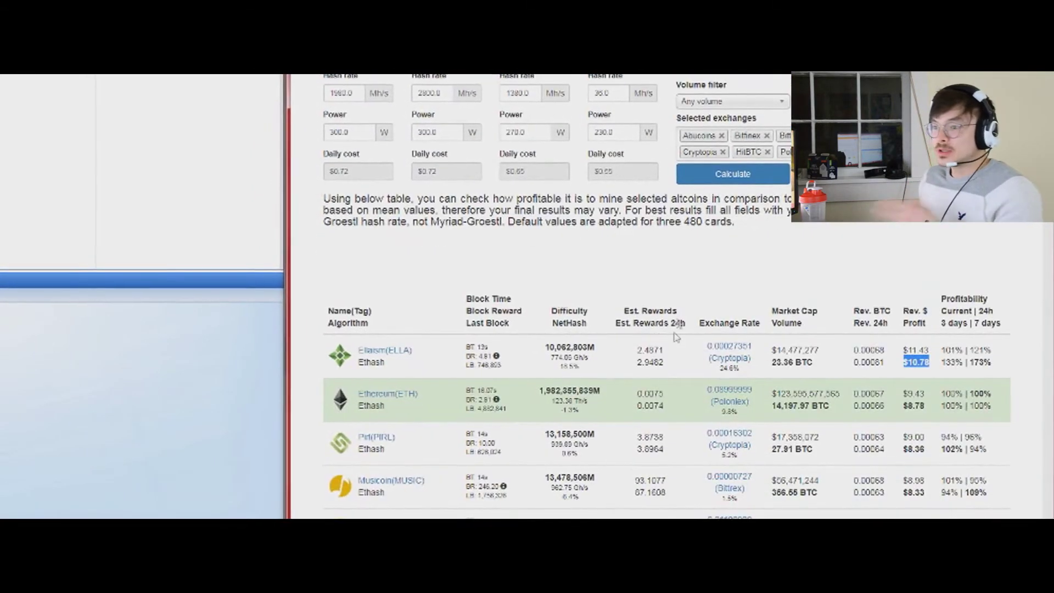
scroll(677, 335, down, 1)
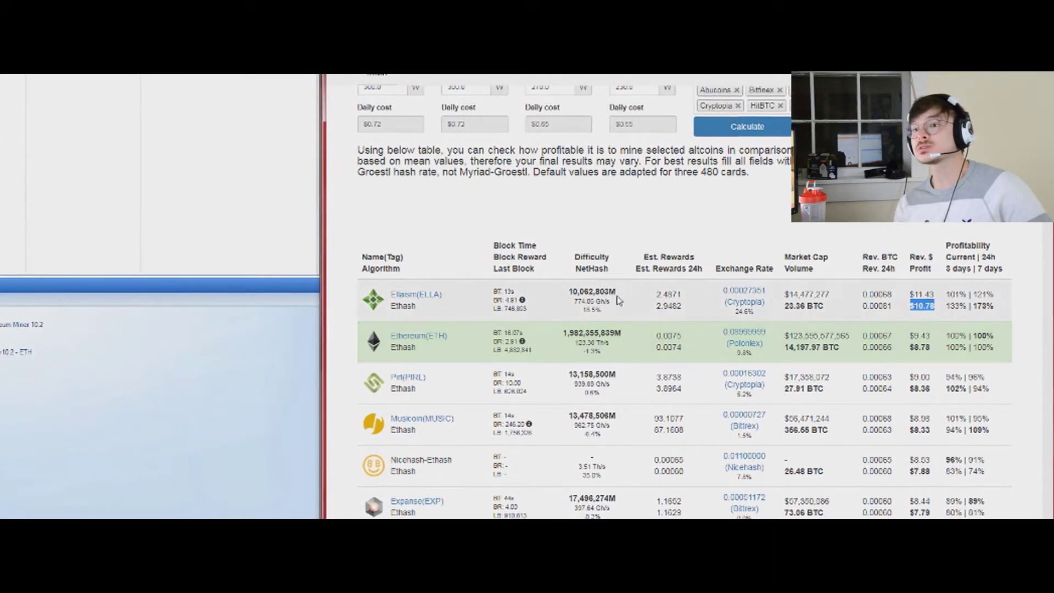
Search for NiceHash in a new tab, open its website, and review the seller payout terms
key(ctrl+t)
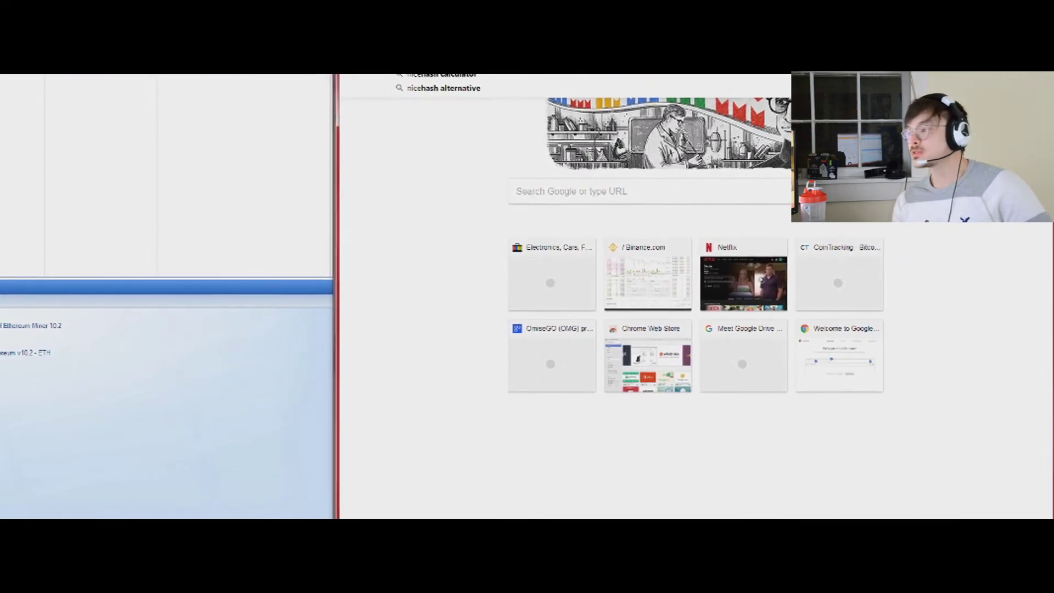
key(Return)
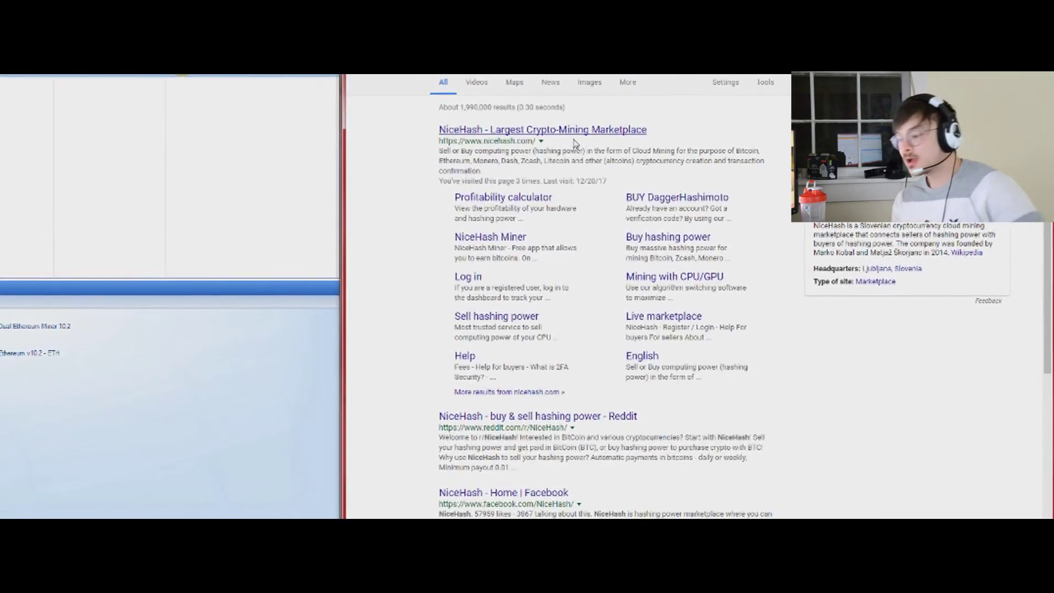
click(574, 141)
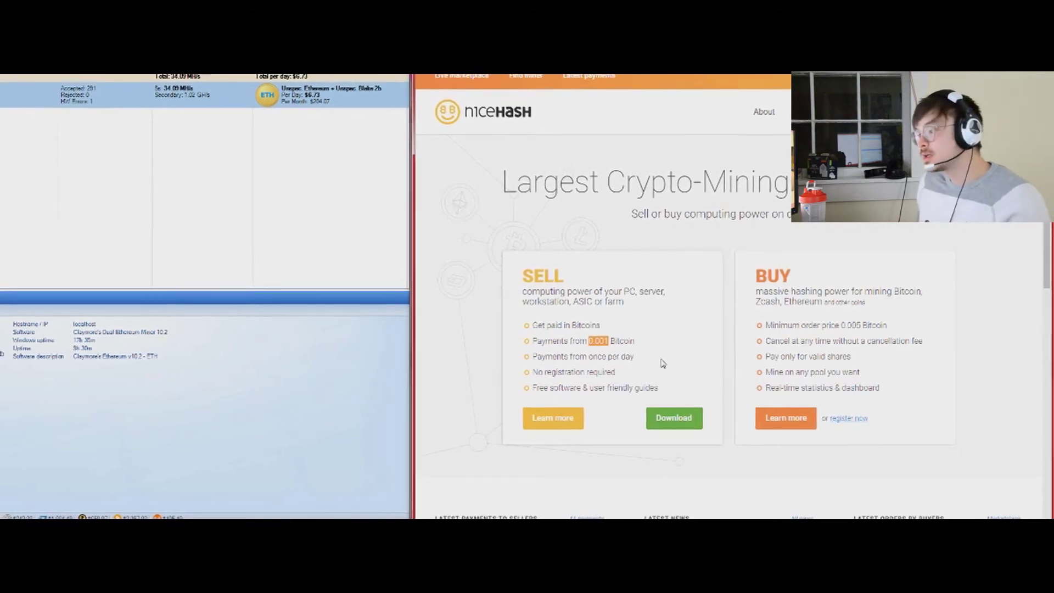
scroll(670, 360, down, 1)
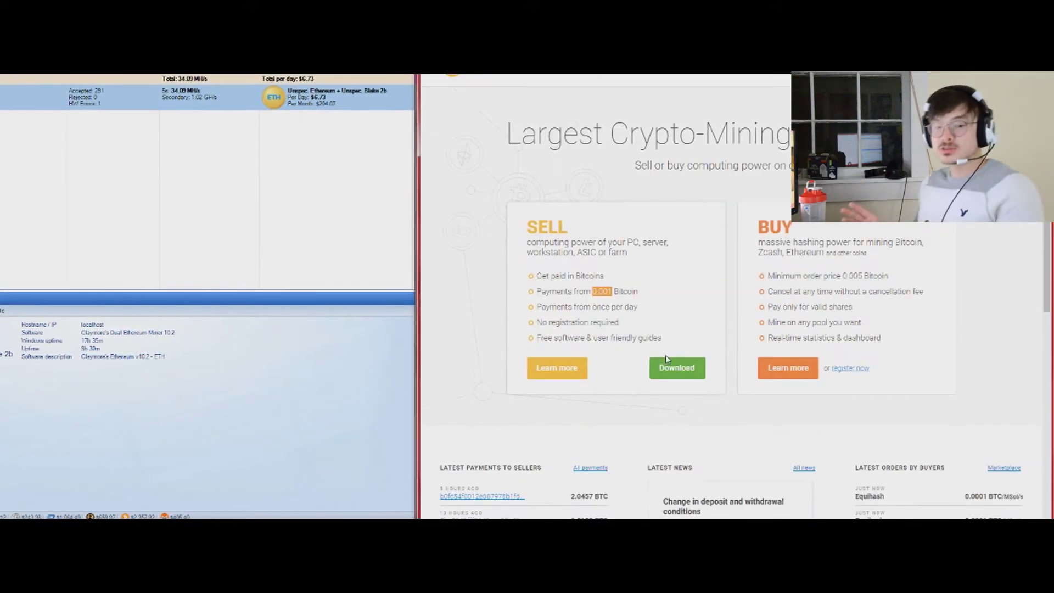
scroll(641, 386, down, 1)
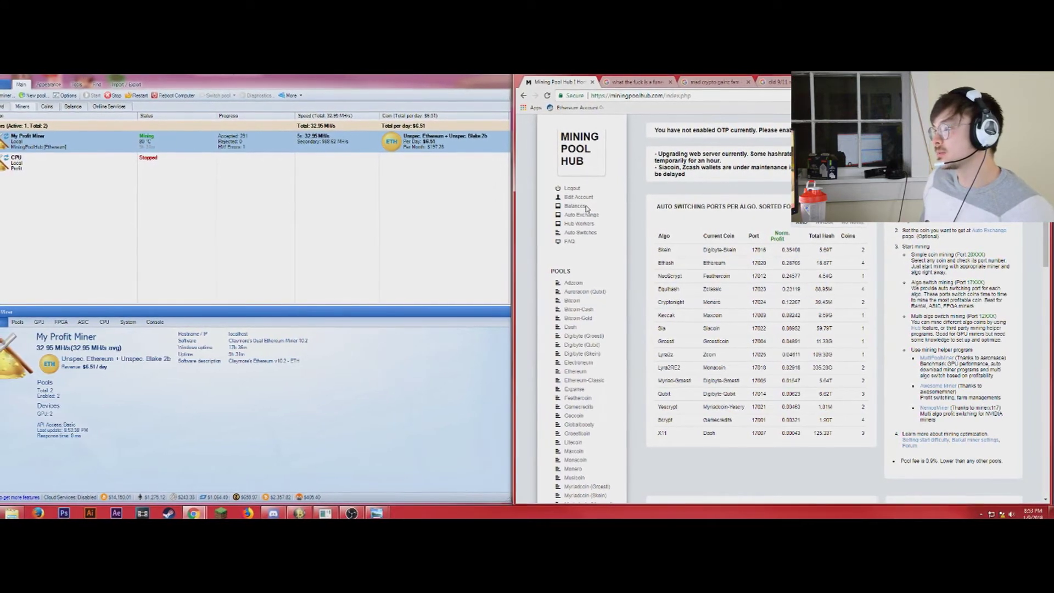
Check the Mining Pool Hub account balances and open the Auto Exchange settings
click(586, 207)
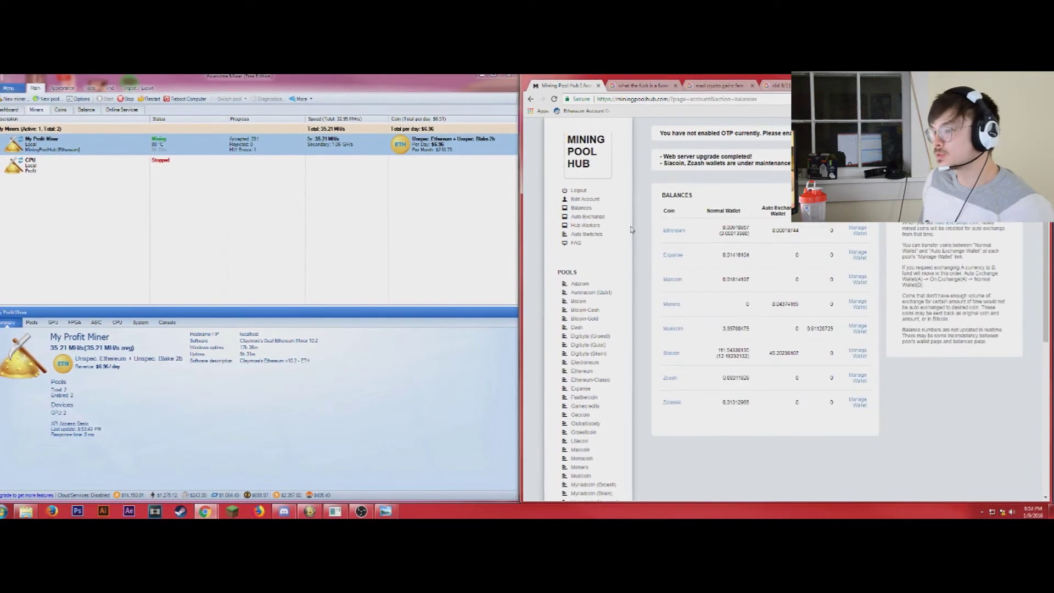
click(591, 218)
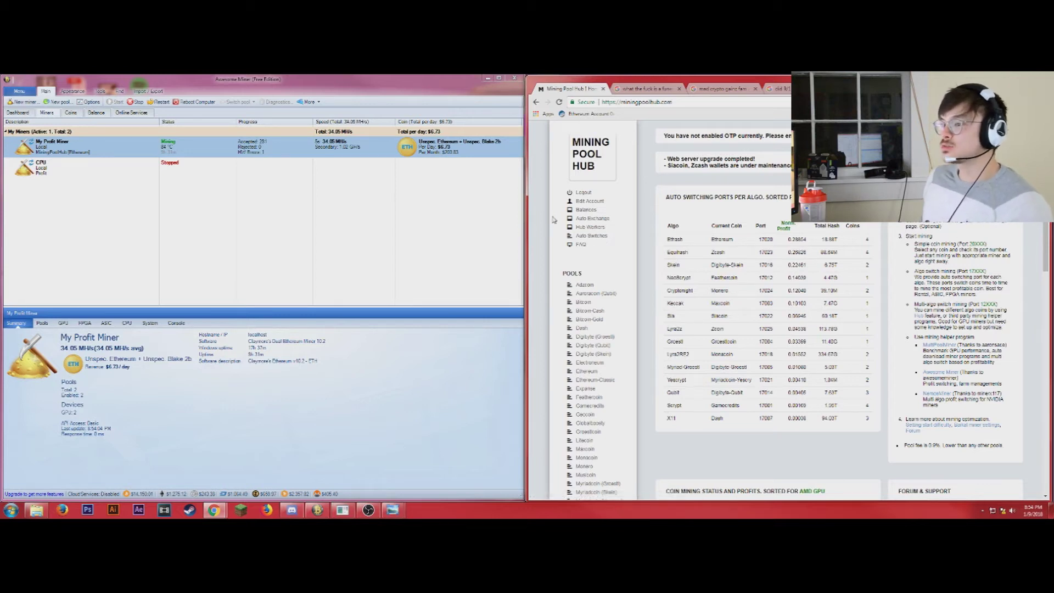
click(583, 219)
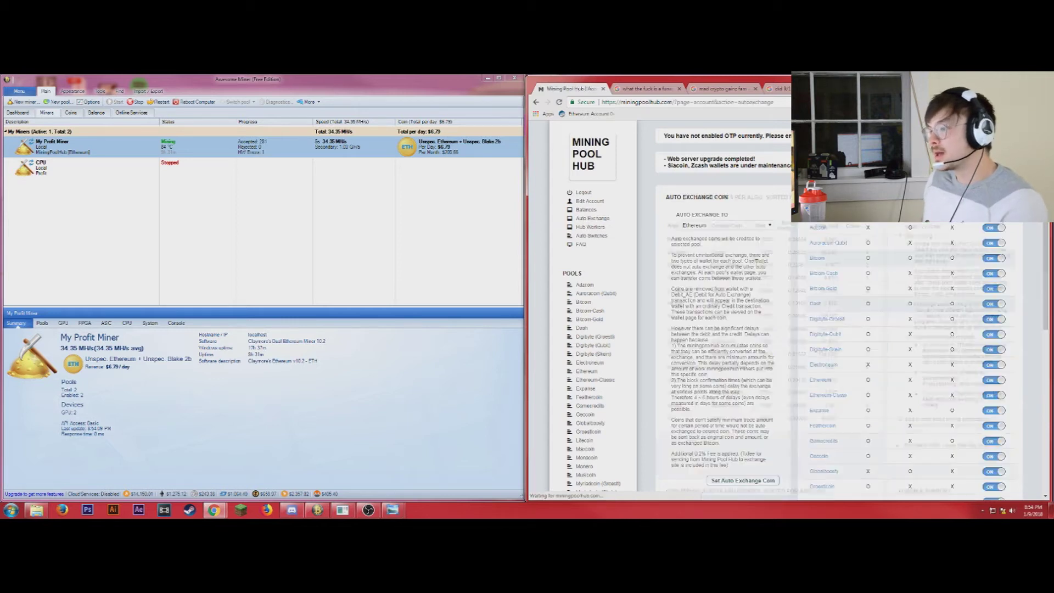
Look through the coins offered as auto exchange target on Mining Pool Hub and reopen the account balances
click(713, 225)
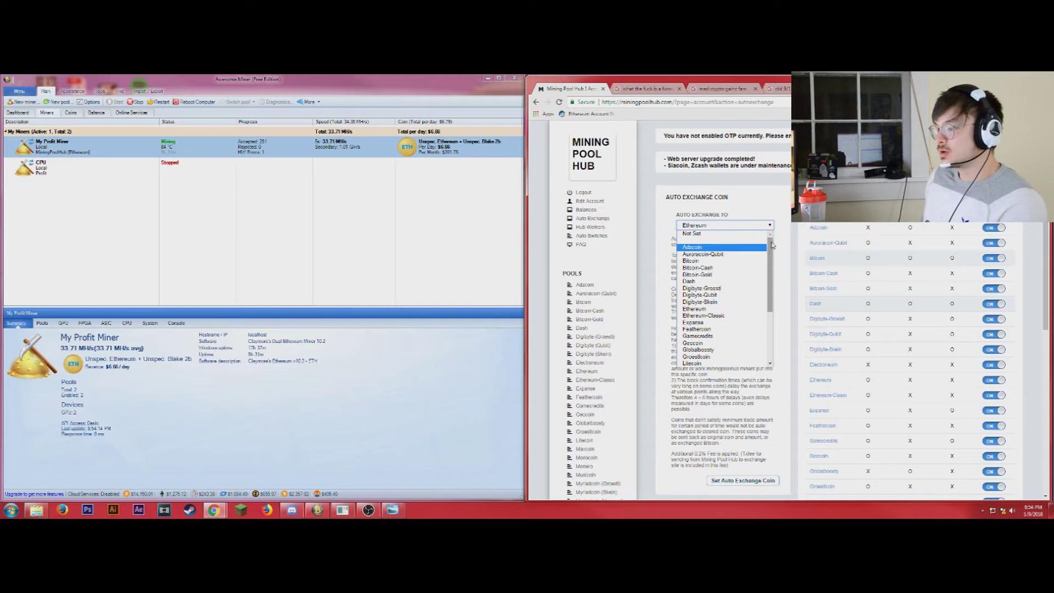
scroll(769, 262, down, 3)
scroll(770, 263, down, 3)
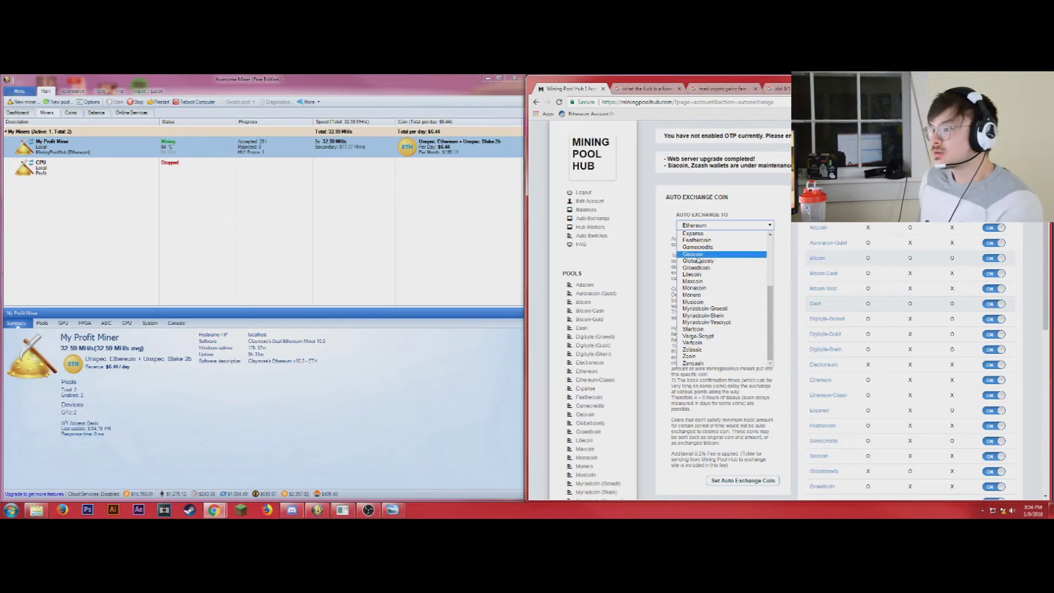
scroll(700, 266, up, 5)
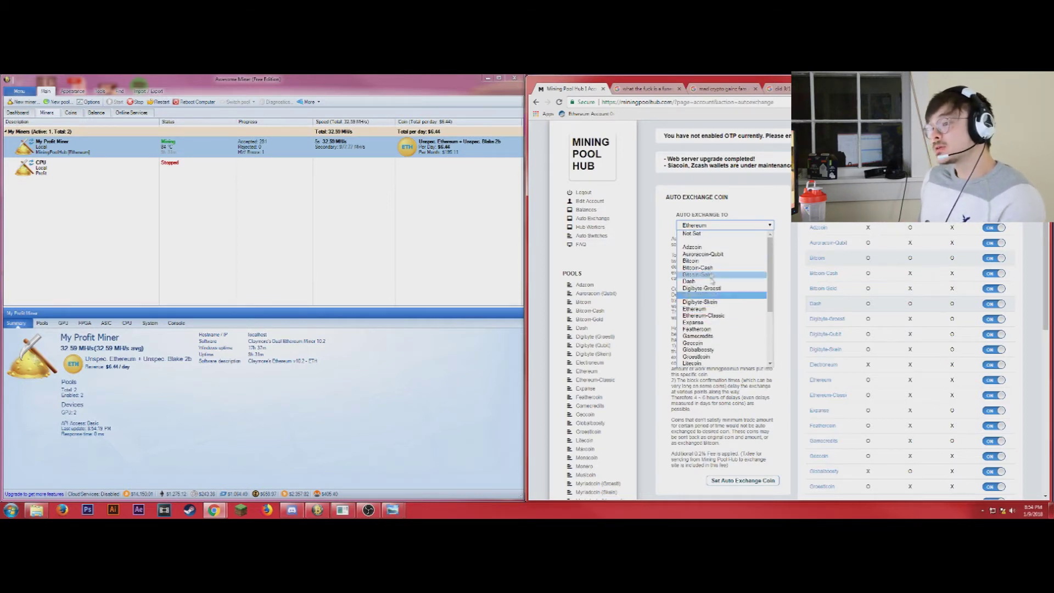
scroll(702, 329, down, 5)
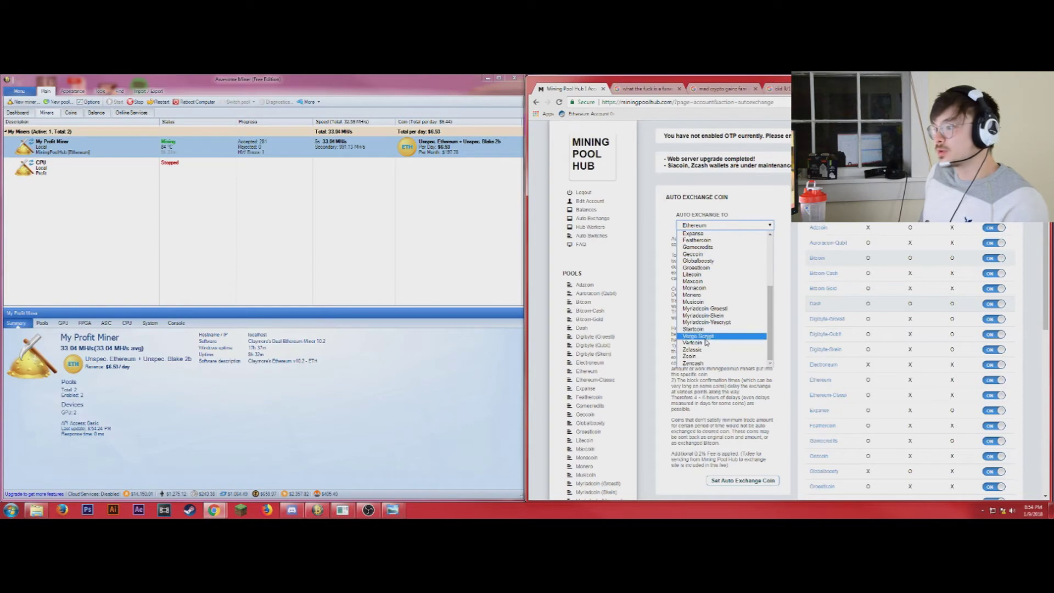
scroll(708, 281, up, 2)
scroll(707, 280, up, 2)
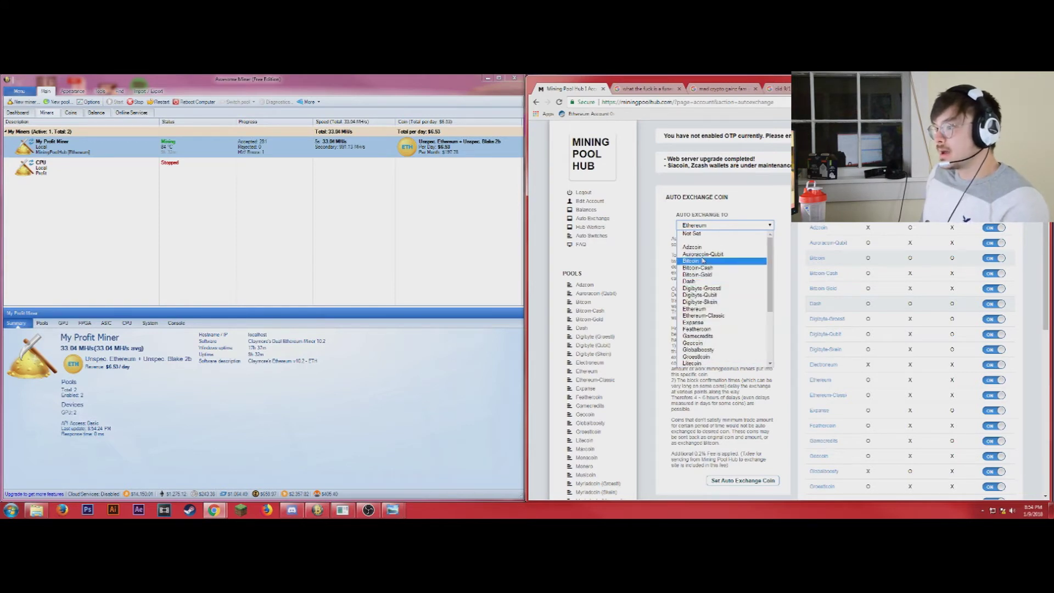
click(711, 383)
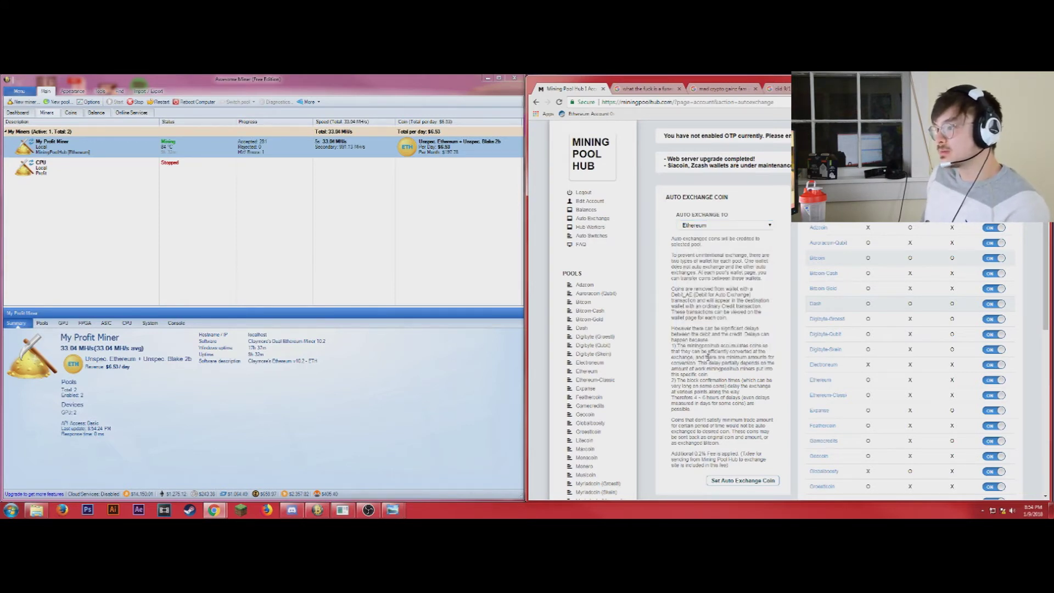
scroll(711, 382, down, 1)
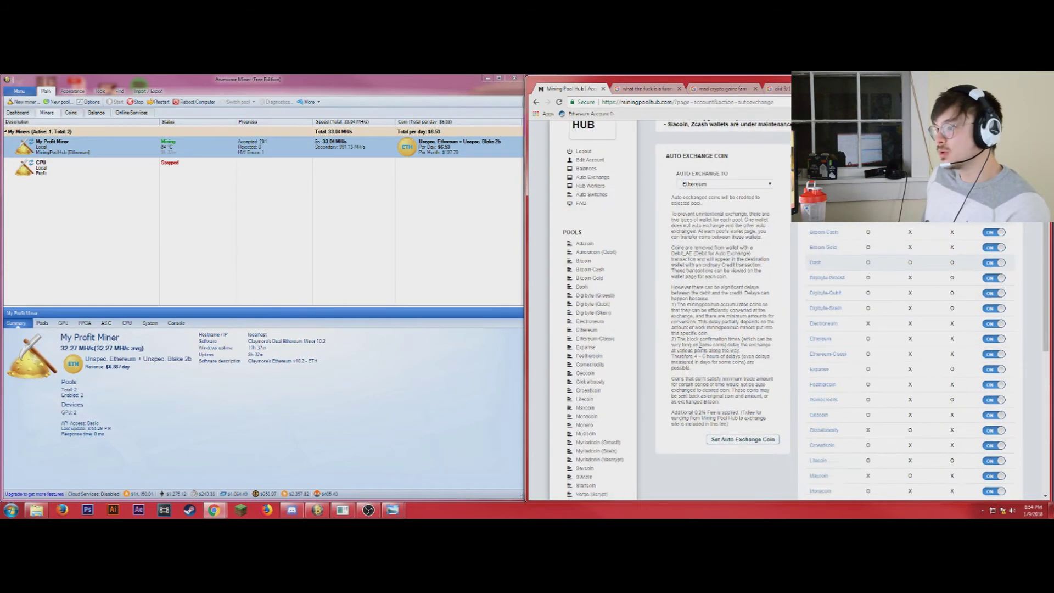
click(585, 169)
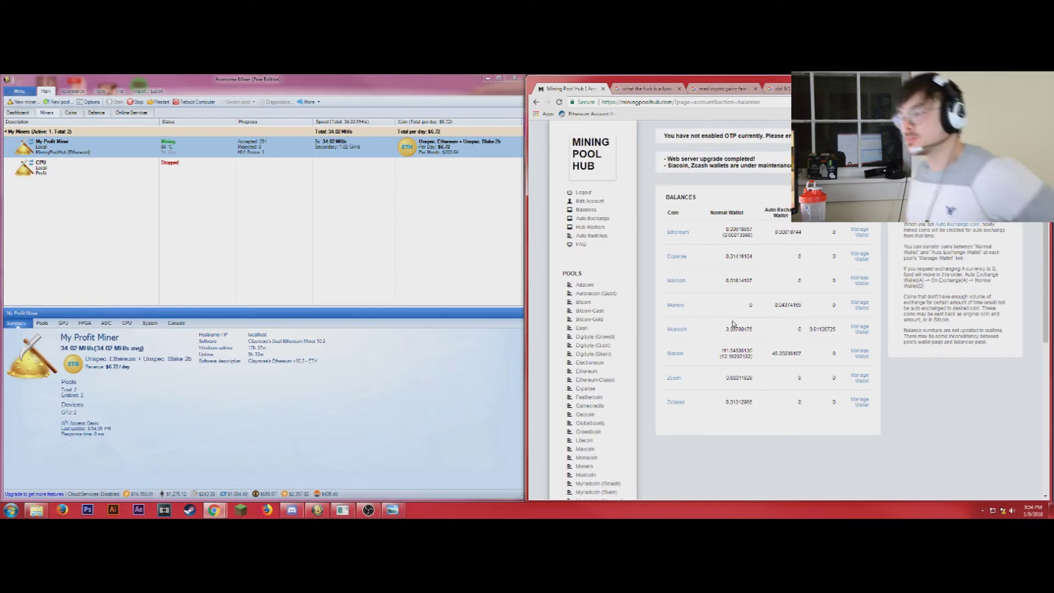
Check the Mining Pool Hub coin balances, open the Ethereum wallet management page, and highlight its automatic payout threshold
drag(721, 350, 736, 348)
click(719, 382)
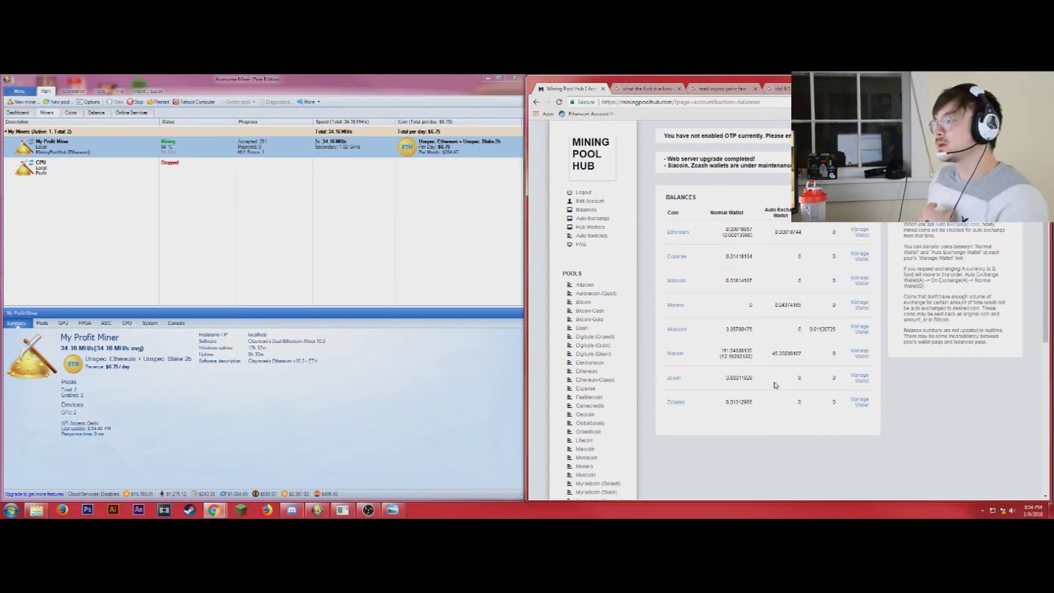
drag(723, 230, 753, 237)
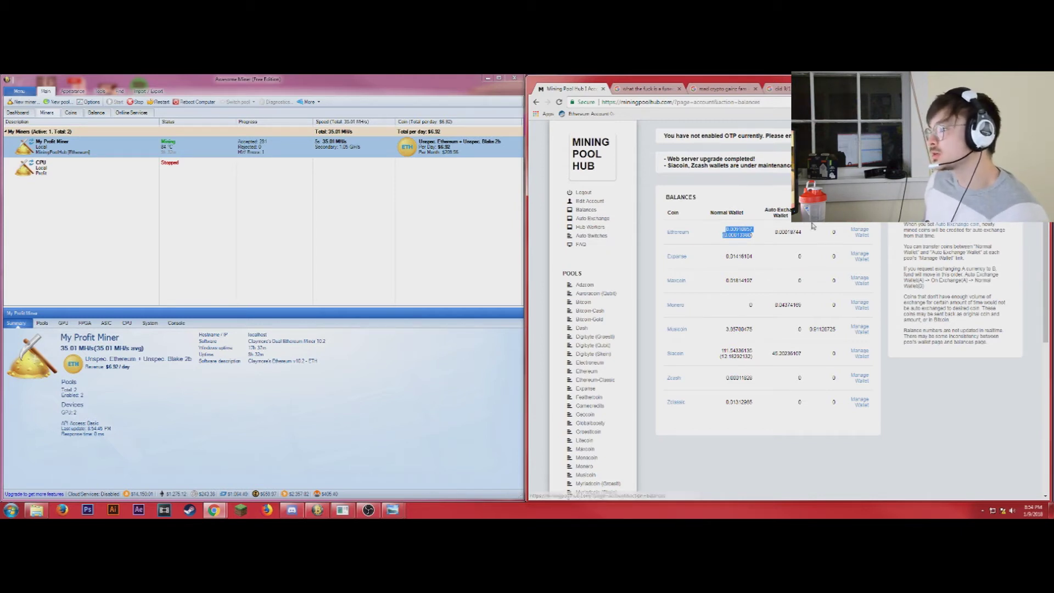
click(859, 231)
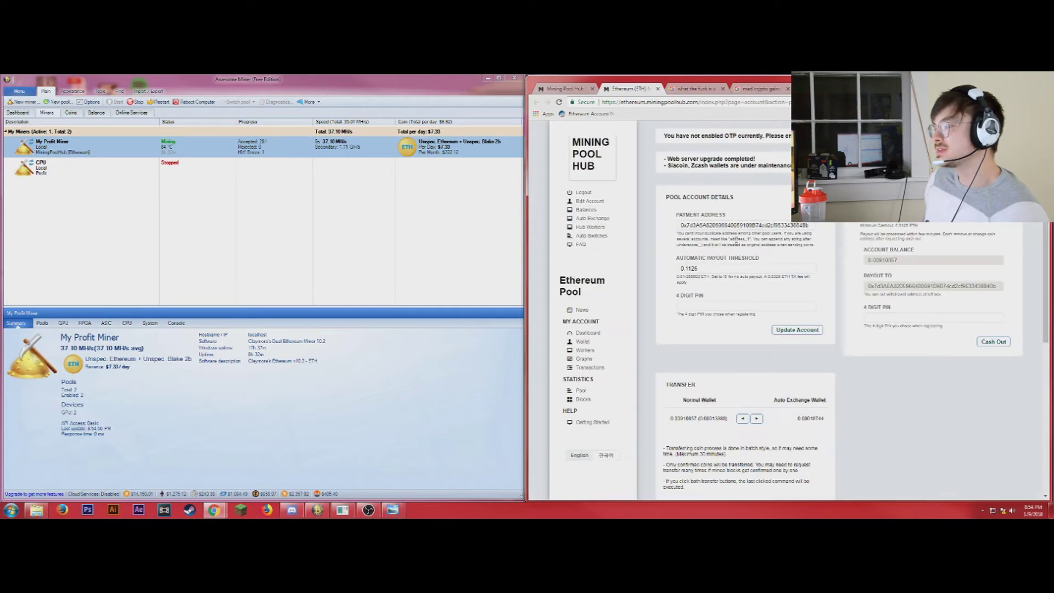
drag(685, 269, 698, 269)
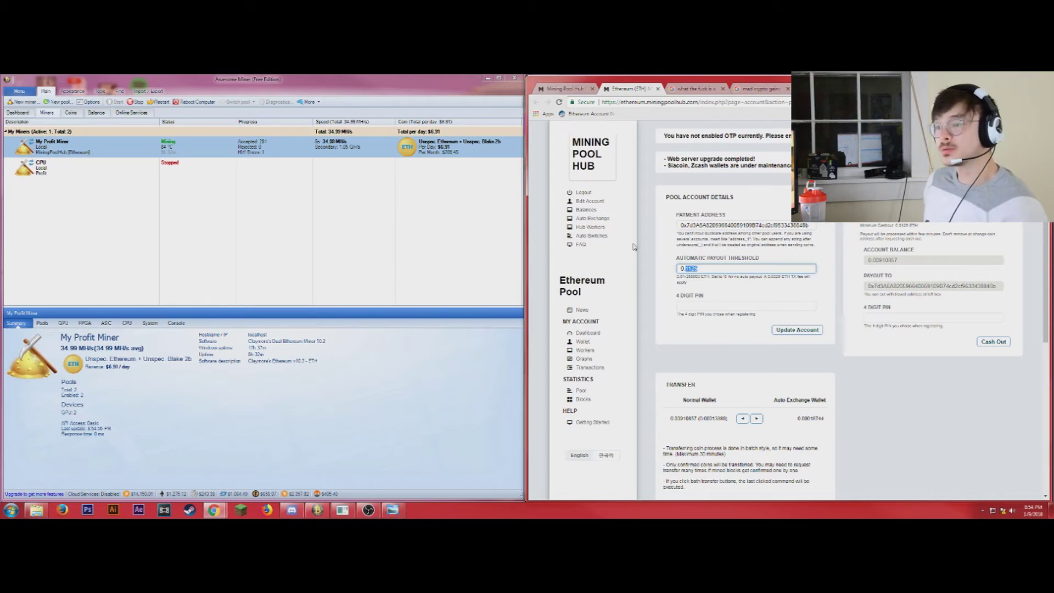
Open the Hub Workers page and look through the multi-algorithm auto switch jobs available for the worker "workername"
click(594, 230)
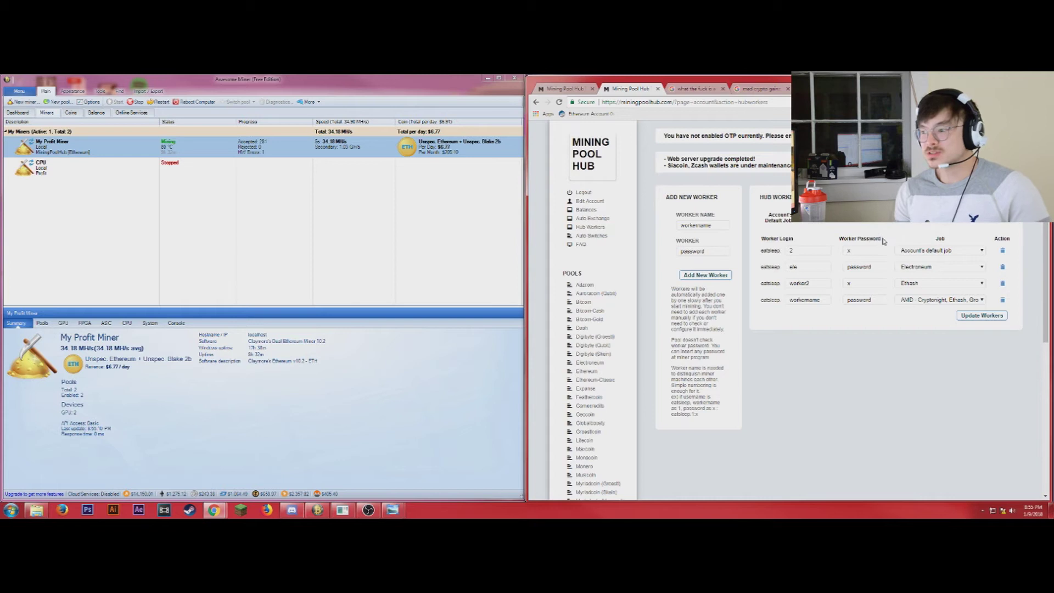
click(939, 300)
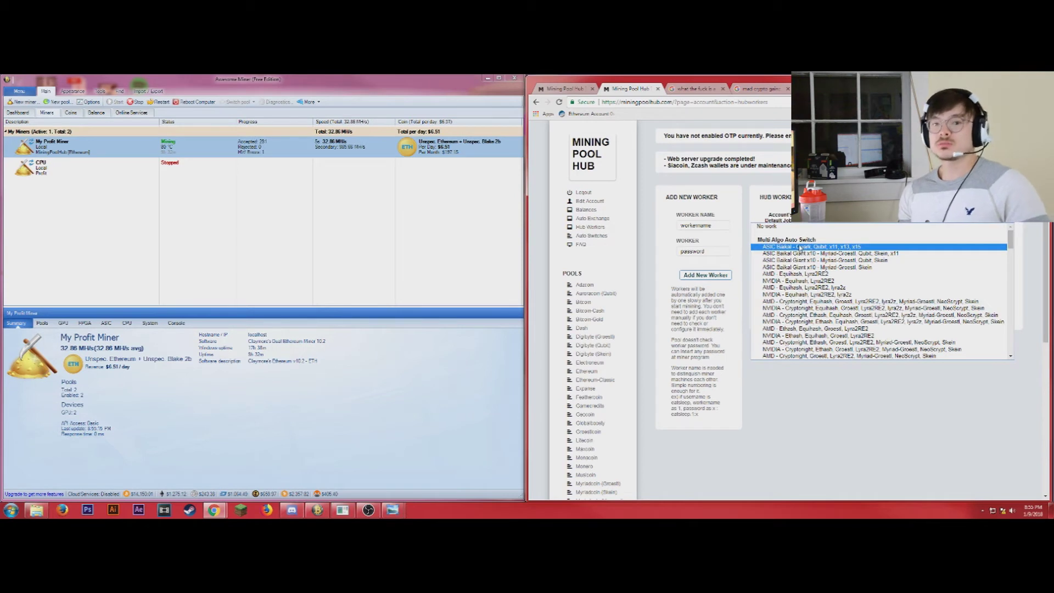
scroll(800, 250, down, 10)
scroll(802, 262, up, 8)
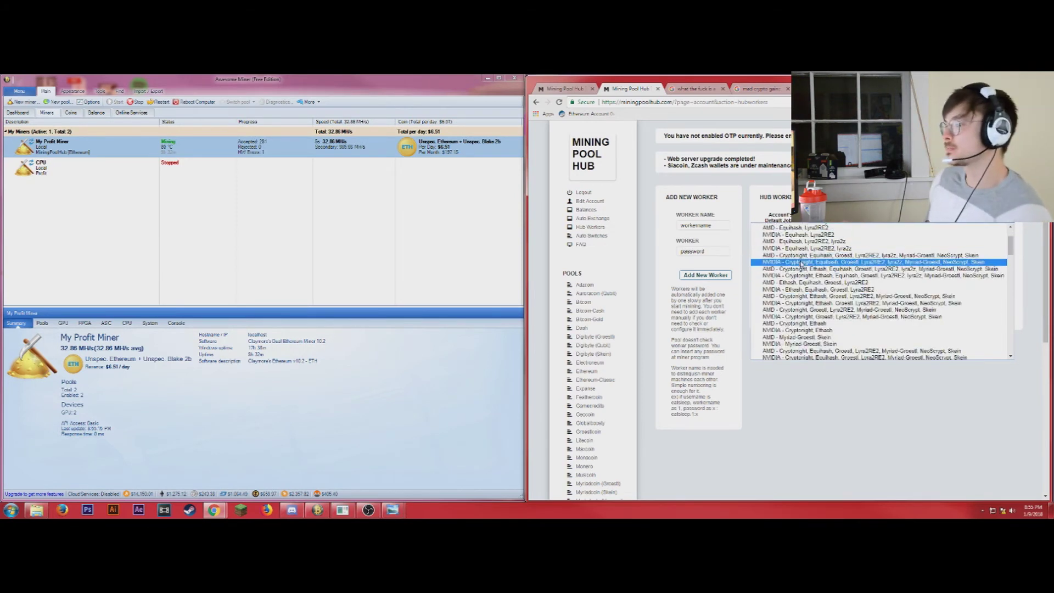
scroll(801, 264, up, 3)
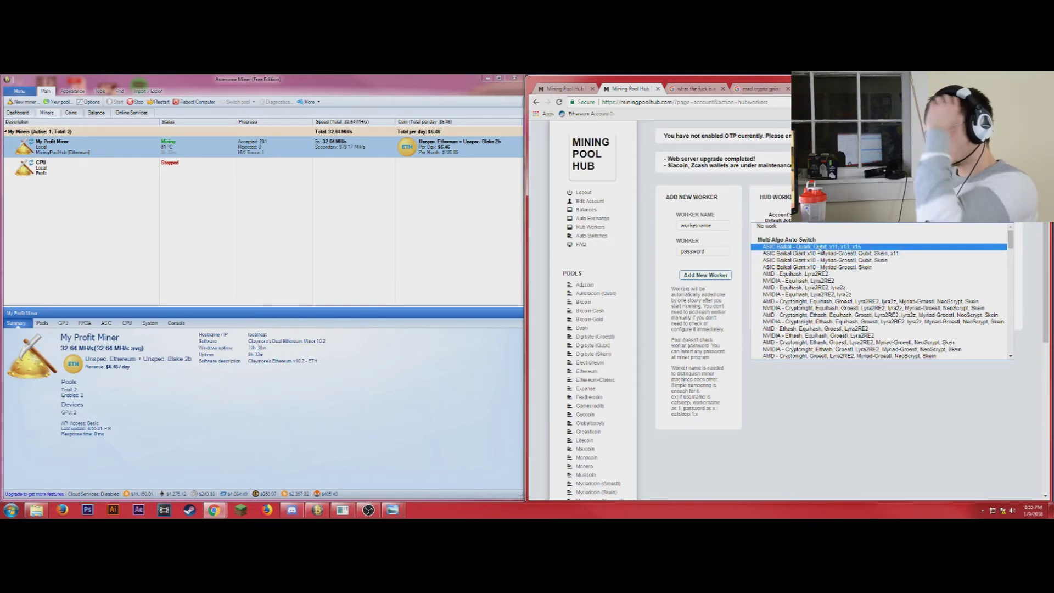
scroll(822, 258, down, 2)
scroll(824, 267, up, 1)
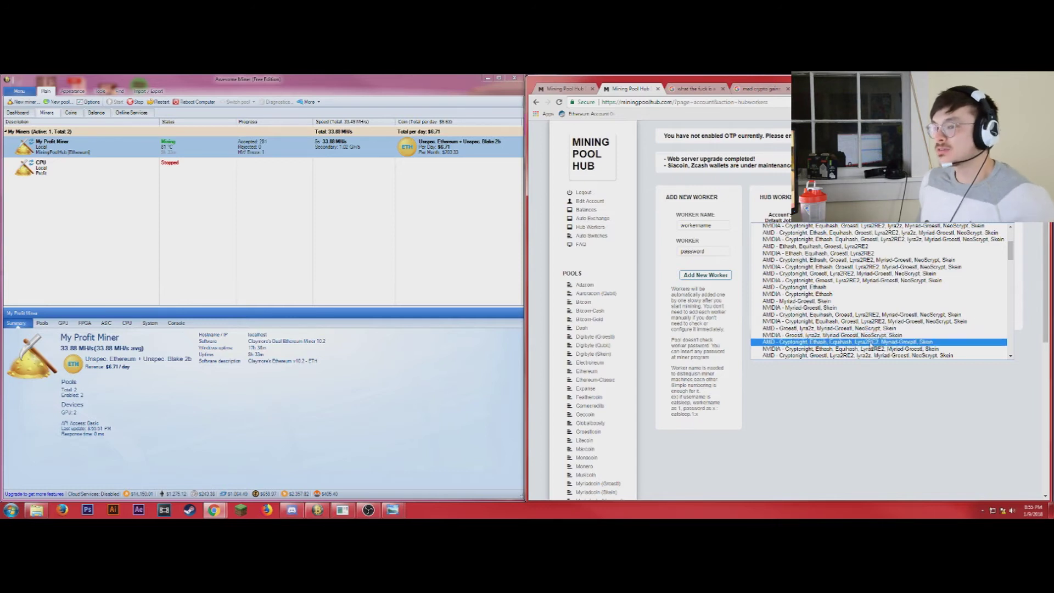
scroll(869, 340, down, 4)
scroll(869, 341, down, 10)
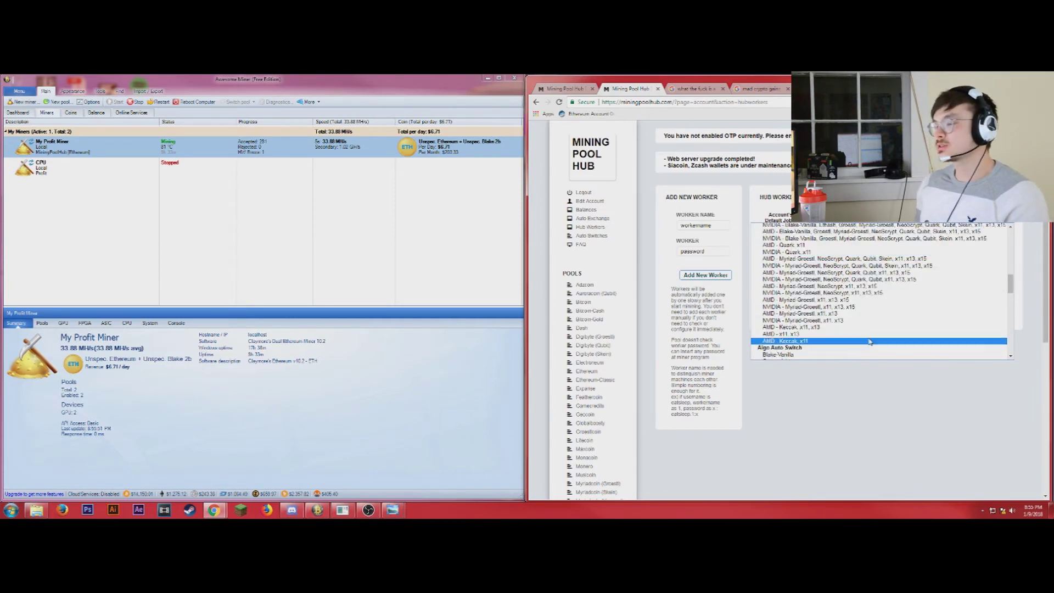
click(876, 388)
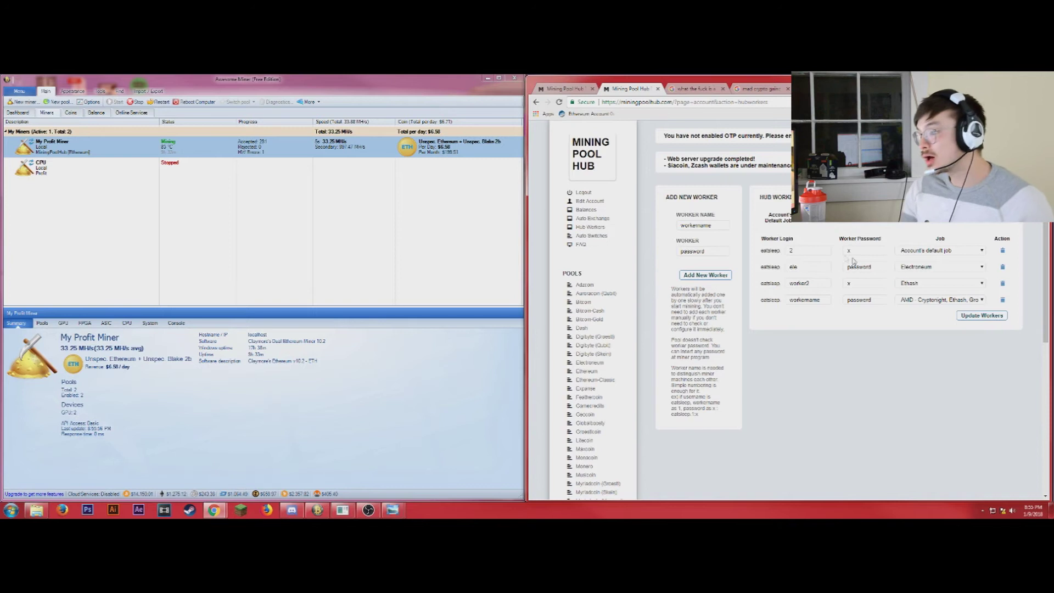
Check the job choice of the "ele" worker and browse the AMD, NVIDIA and single-algorithm jobs for "workername"
click(910, 267)
click(922, 271)
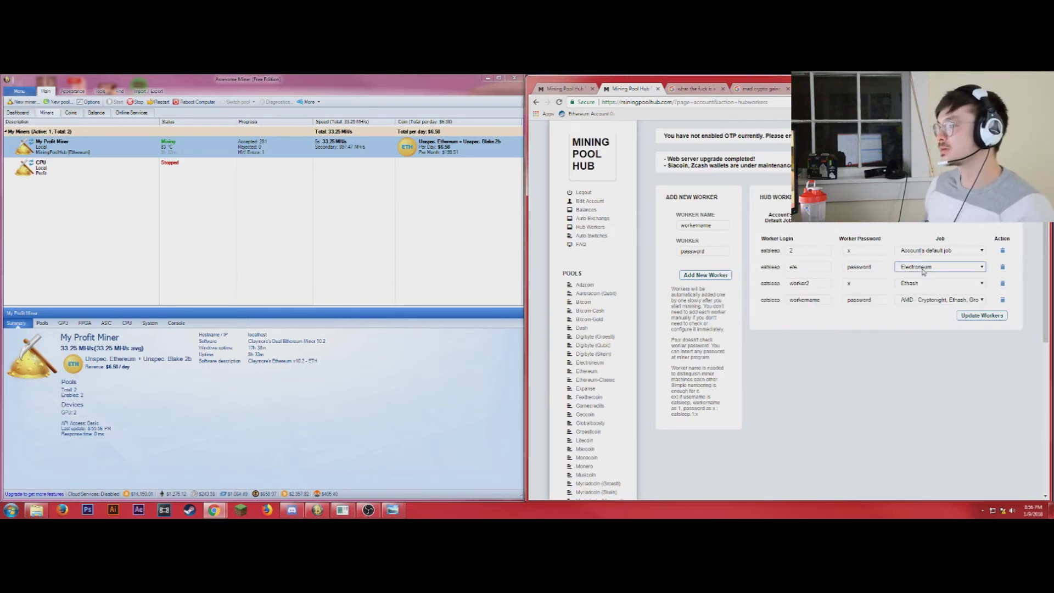
click(929, 301)
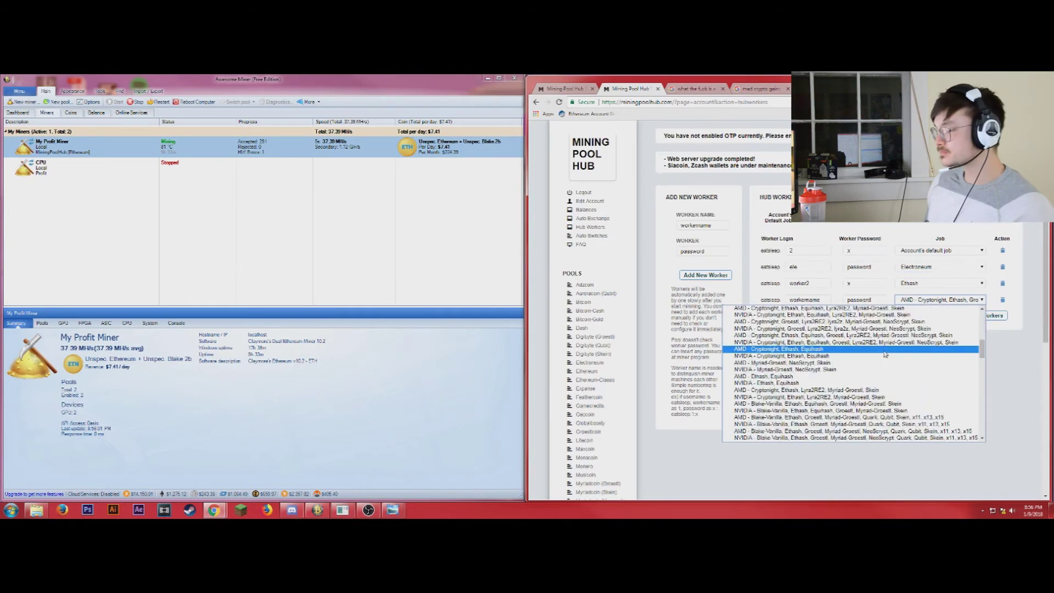
scroll(885, 354, down, 8)
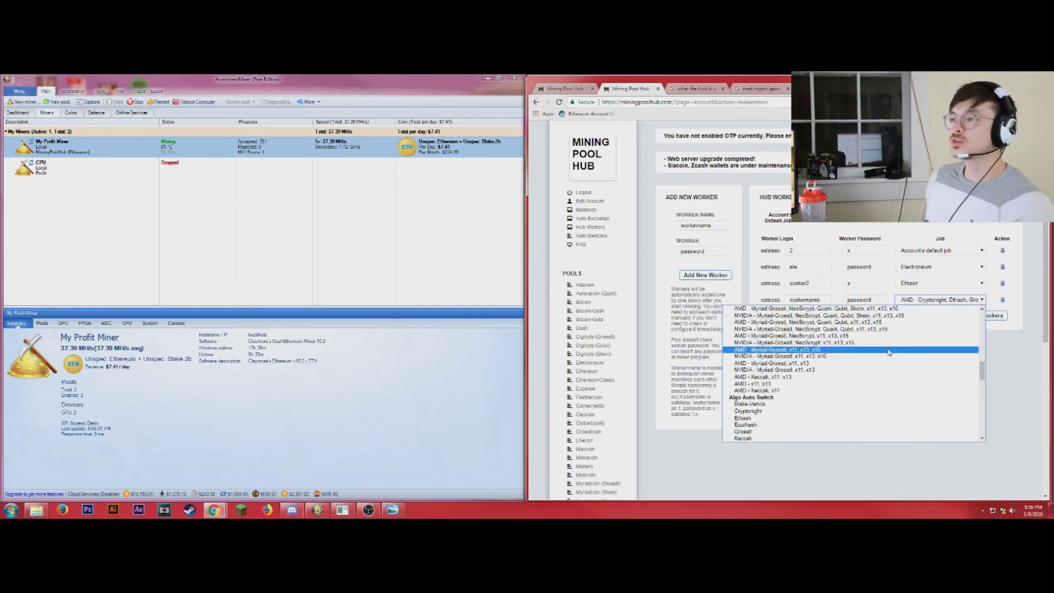
click(826, 464)
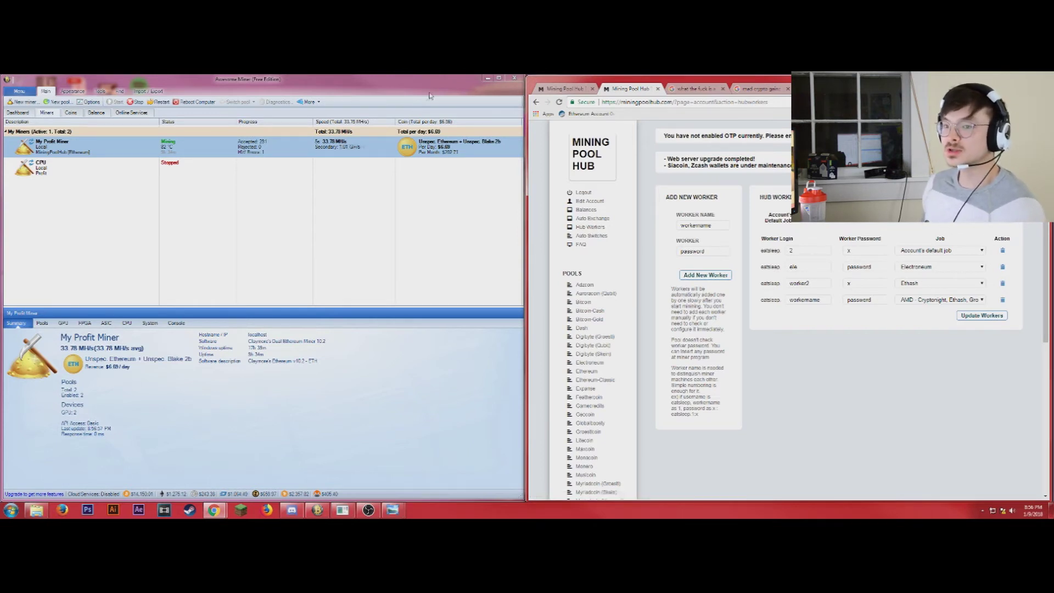
Switch to Awesome Miner and try to add a new miner
click(472, 151)
mouse_move(417, 88)
mouse_down()
mouse_move(550, 123)
mouse_move(651, 110)
mouse_move(538, 110)
mouse_move(418, 91)
mouse_move(436, 90)
mouse_up()
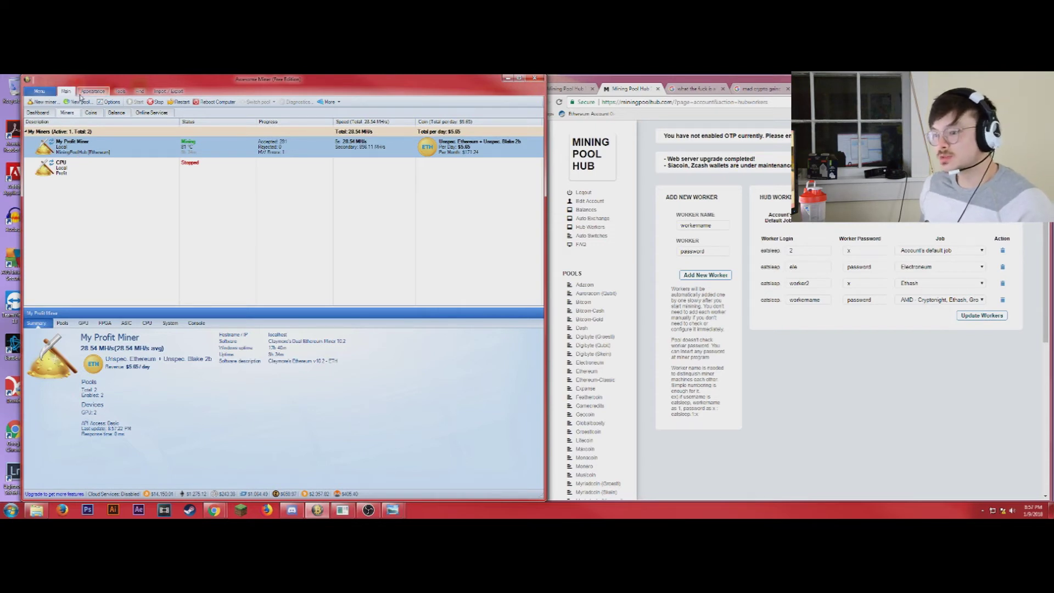
click(48, 102)
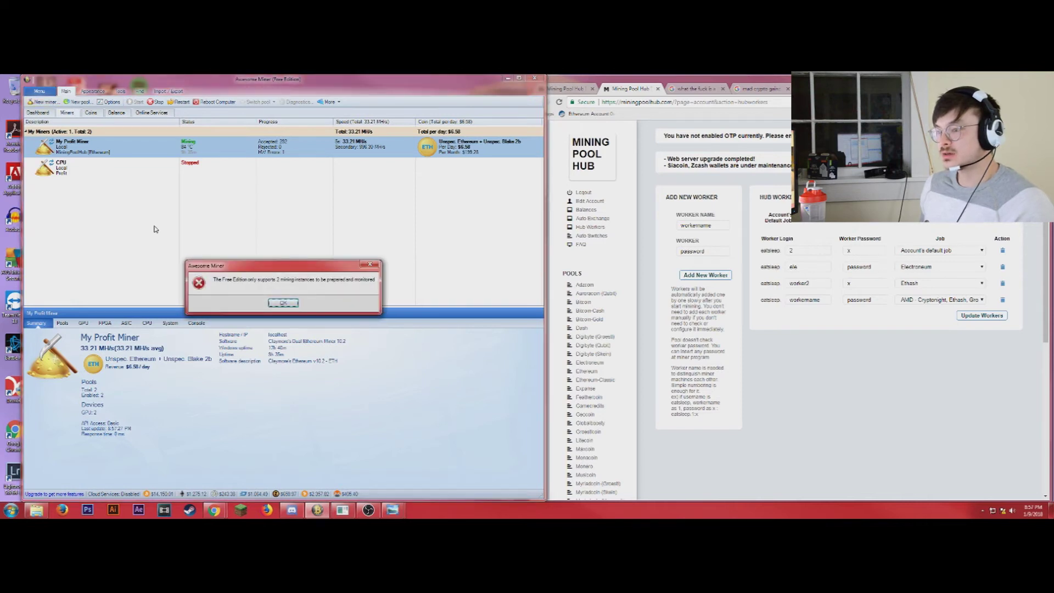
click(282, 303)
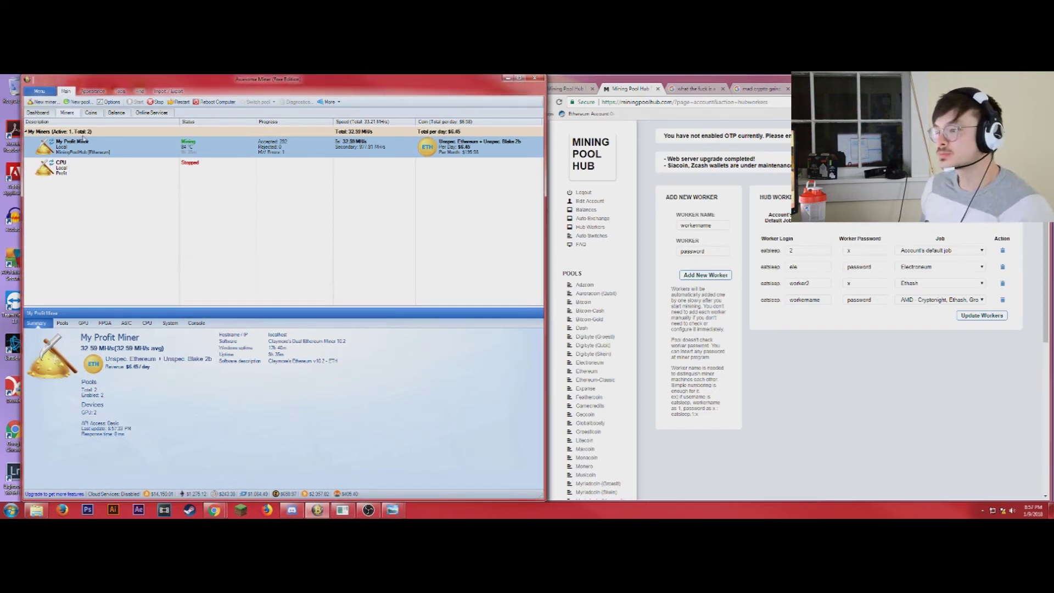
Open the Profit Switching options, highlight the Mining Pool Hub worker name, and move the dialog clear of the workers page
click(109, 103)
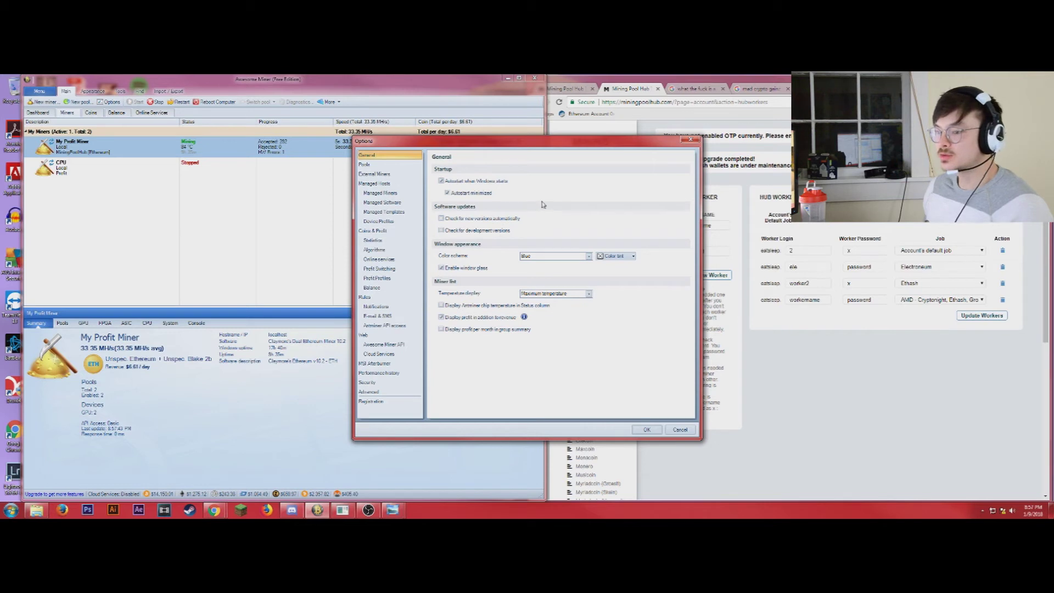
click(382, 269)
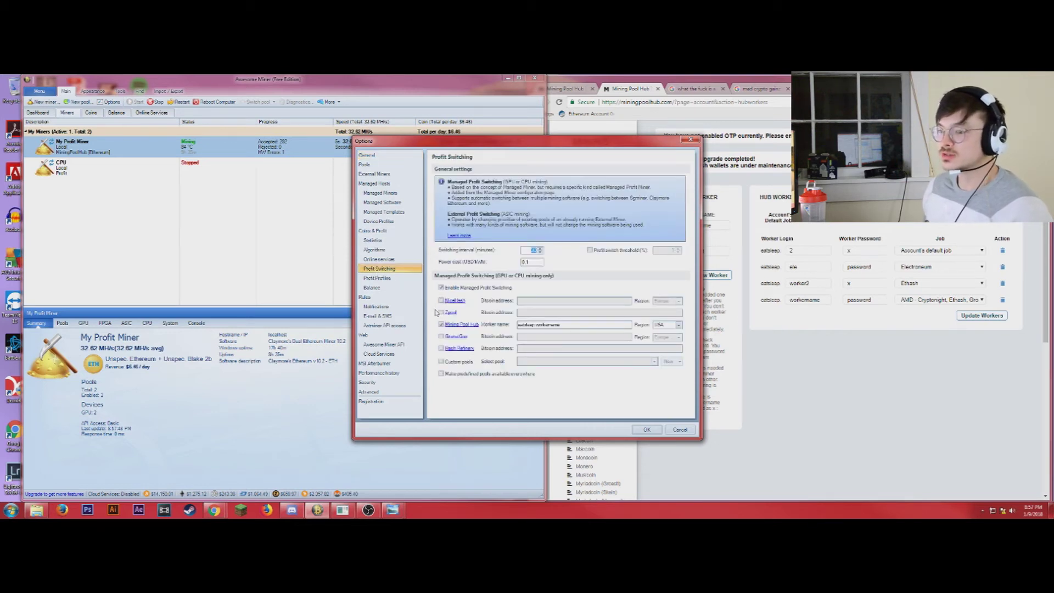
click(441, 287)
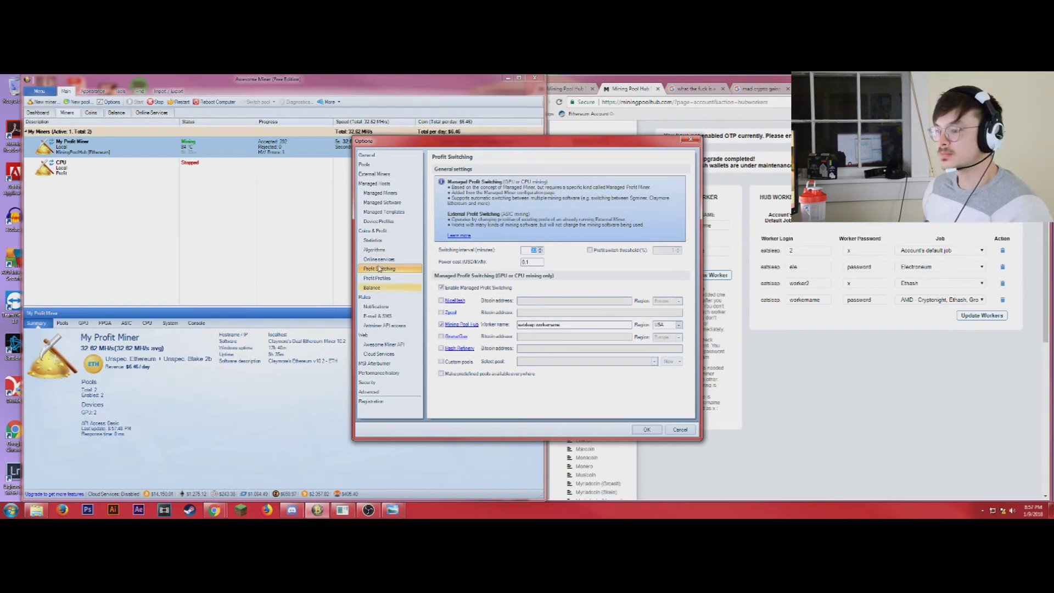
click(441, 324)
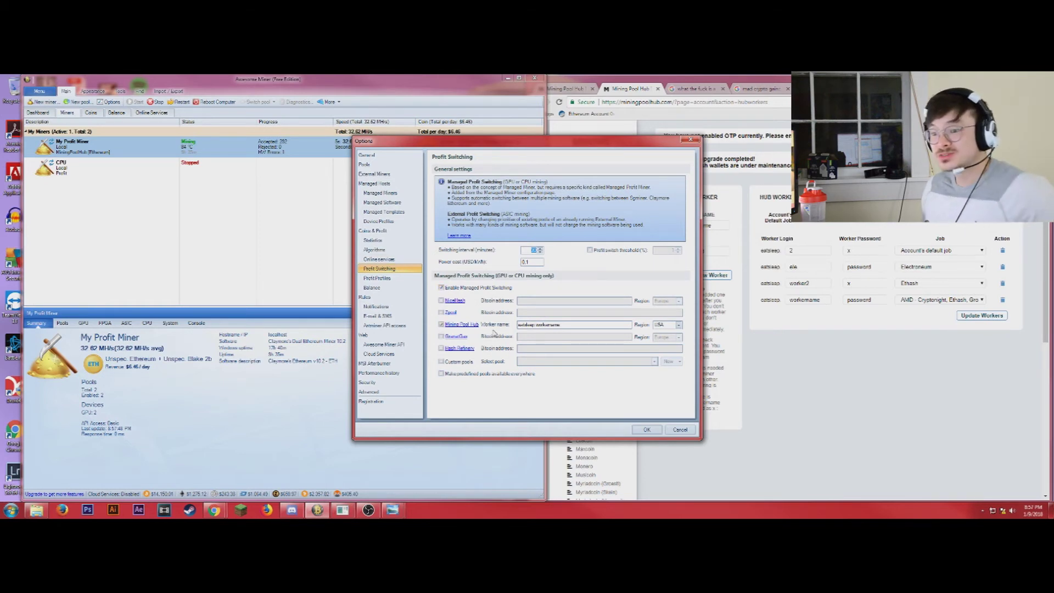
double_click(520, 324)
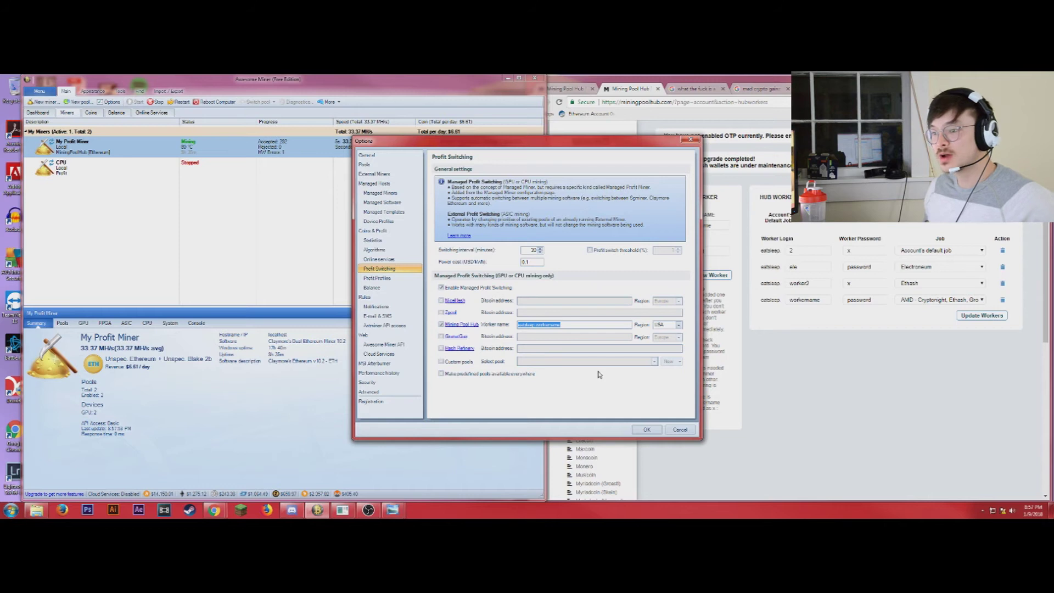
drag(557, 147, 462, 155)
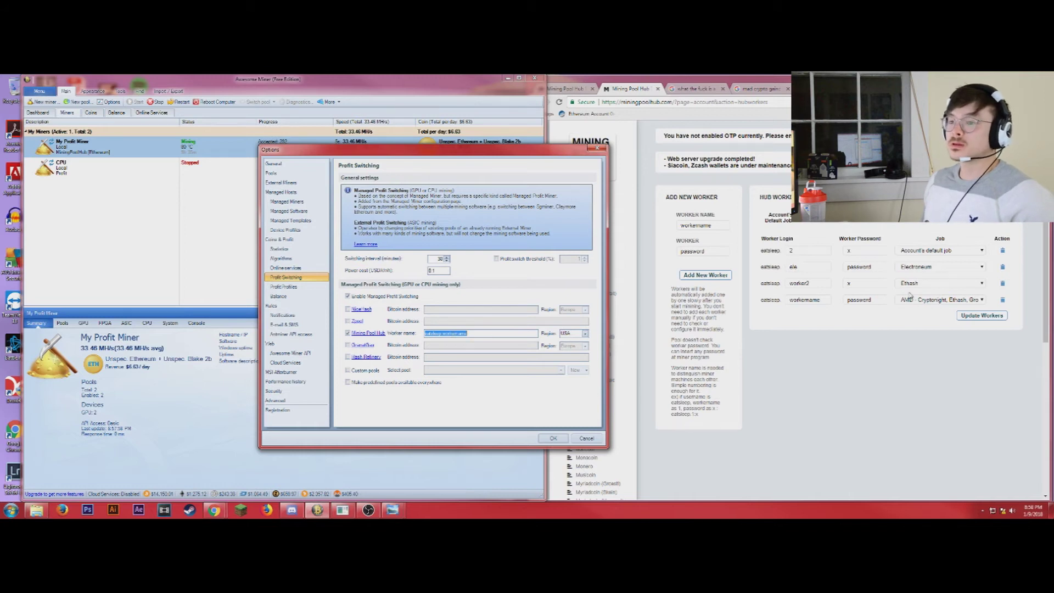
Check the job assigned to "workername" on Mining Pool Hub and return to the Awesome Miner options
click(966, 301)
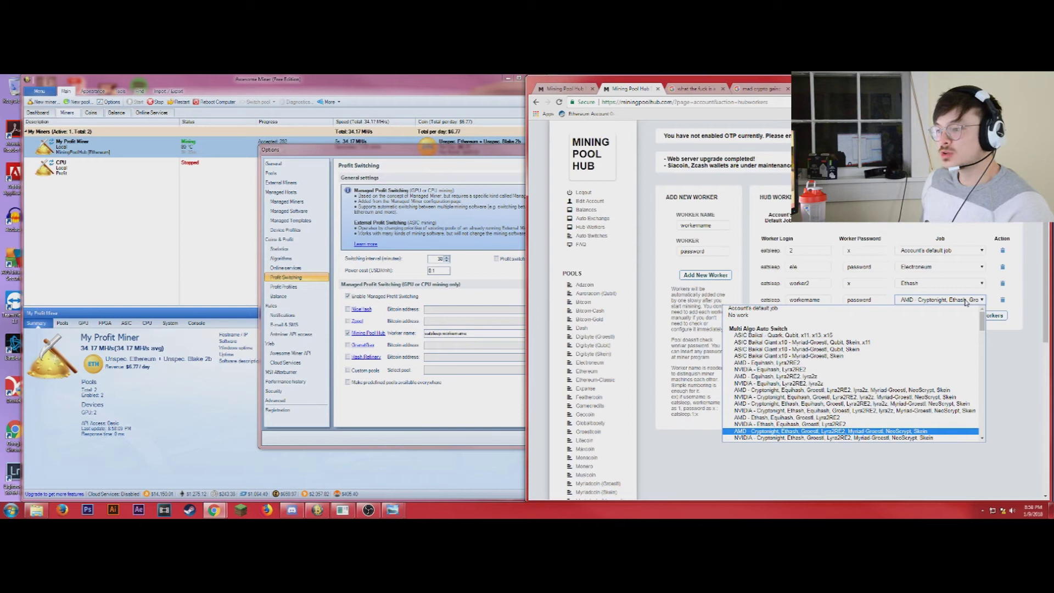
click(965, 301)
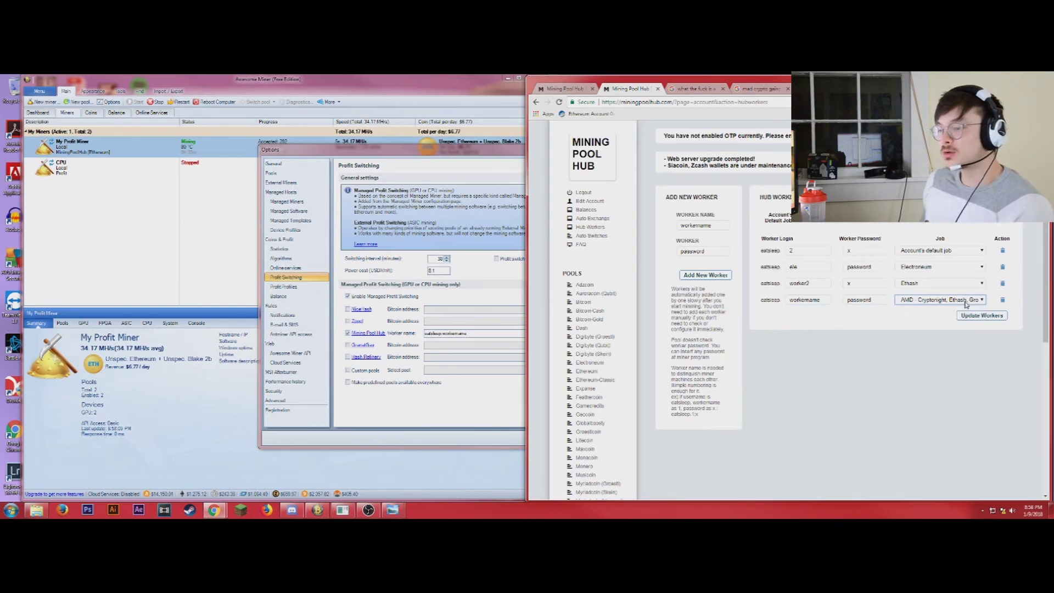
click(442, 400)
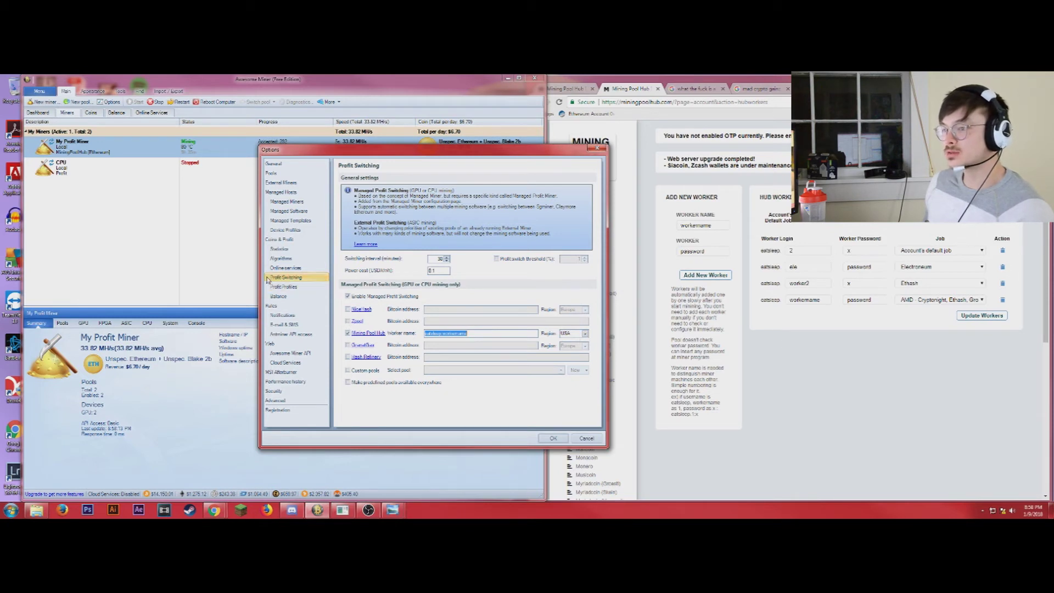
Open the profit profiles, review the mining software and algorithm hash rates offered for a new profile, and close it unsaved
click(284, 286)
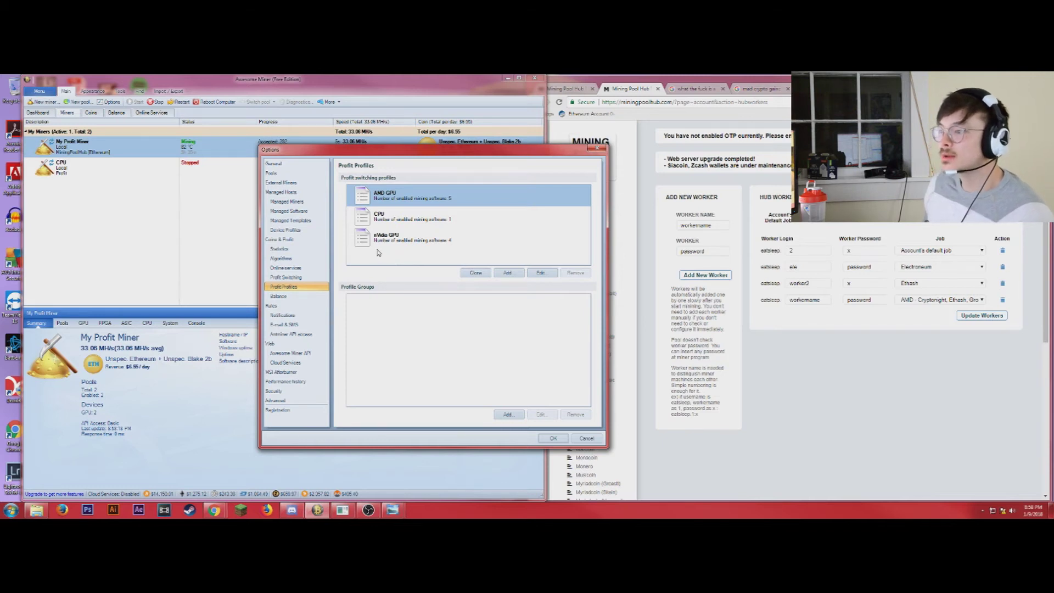
click(509, 272)
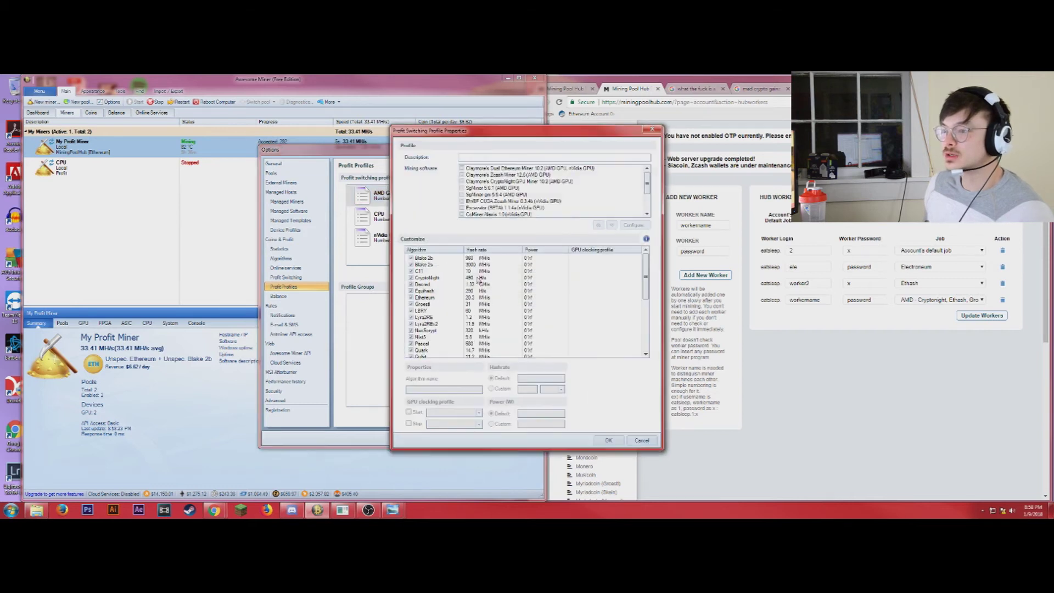
mouse_move(645, 263)
mouse_down()
mouse_move(649, 330)
mouse_move(644, 262)
mouse_up()
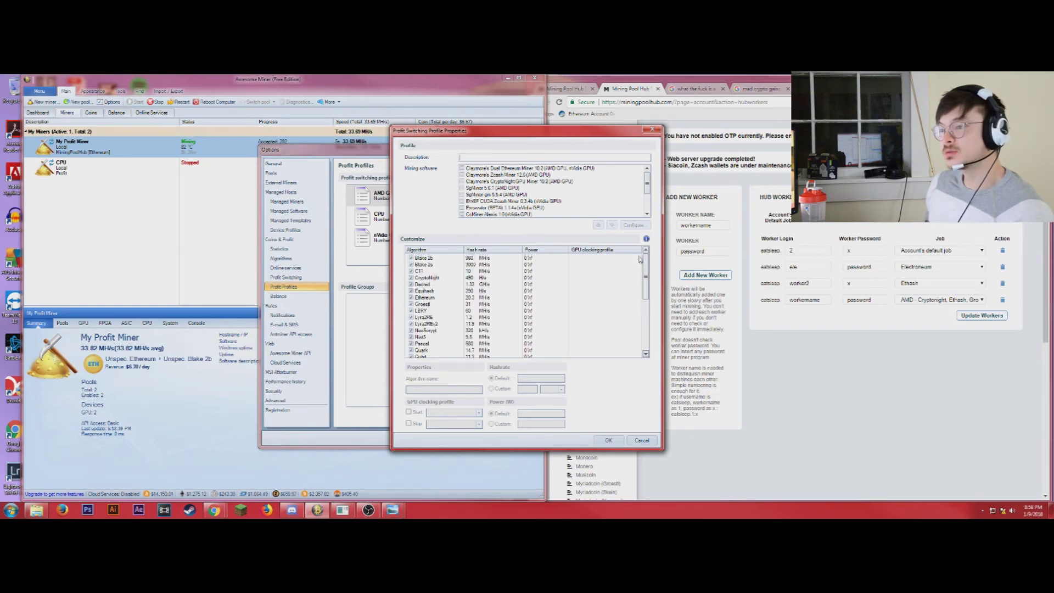
click(470, 169)
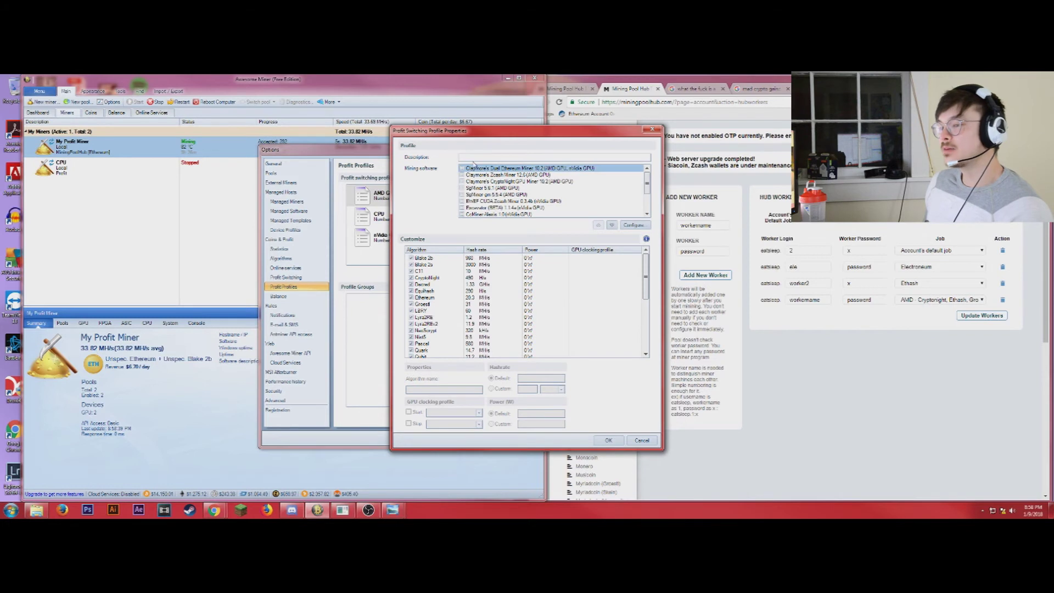
mouse_move(649, 179)
mouse_down()
mouse_move(648, 198)
mouse_move(648, 177)
mouse_up()
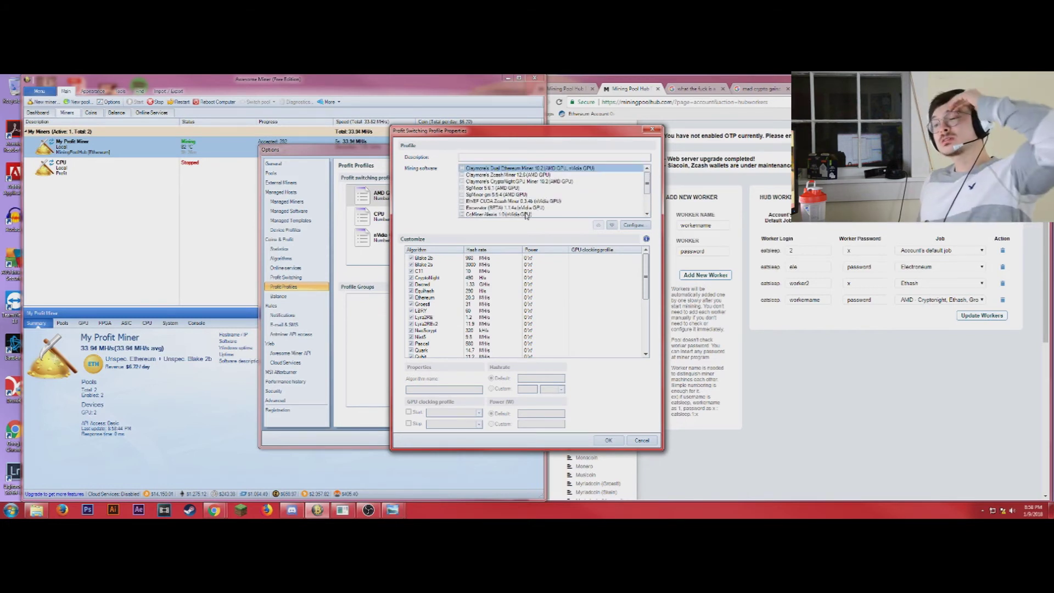
click(649, 193)
click(654, 130)
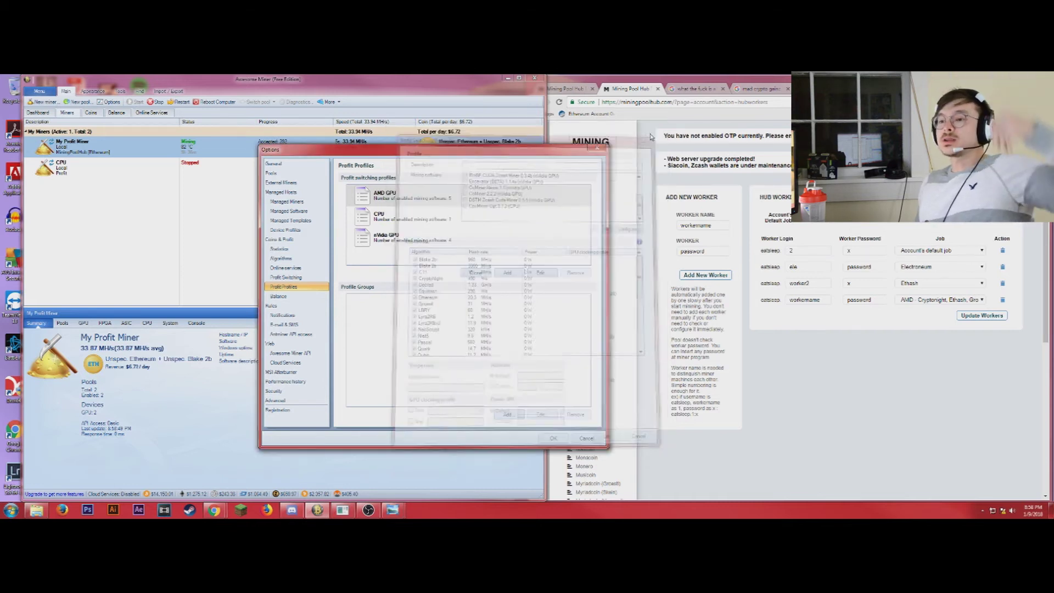
Open the AMD GPU profit switching profile, review its mining software list, and close it unsaved
click(539, 273)
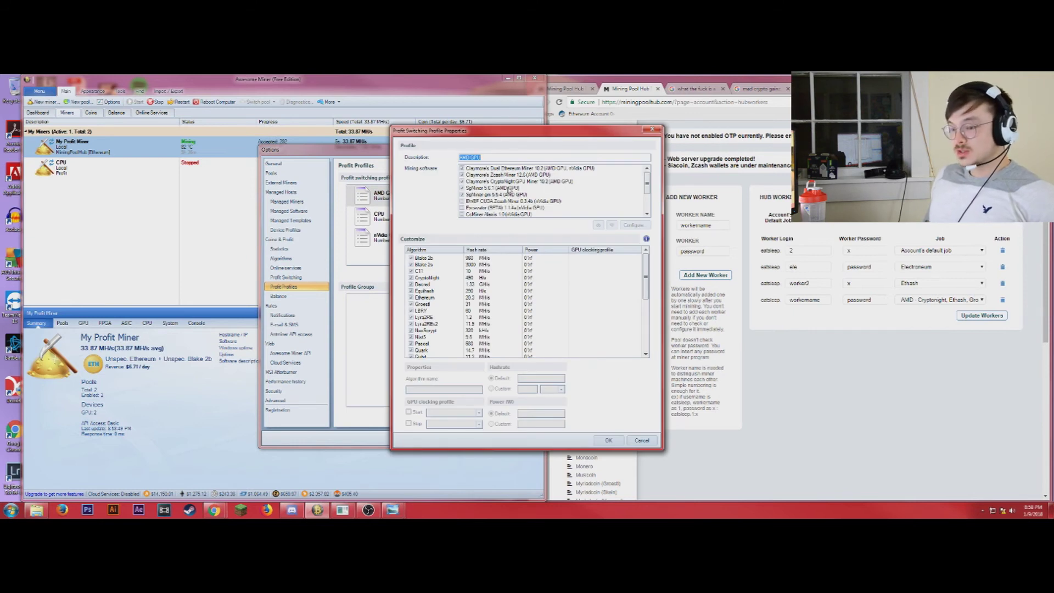
click(647, 212)
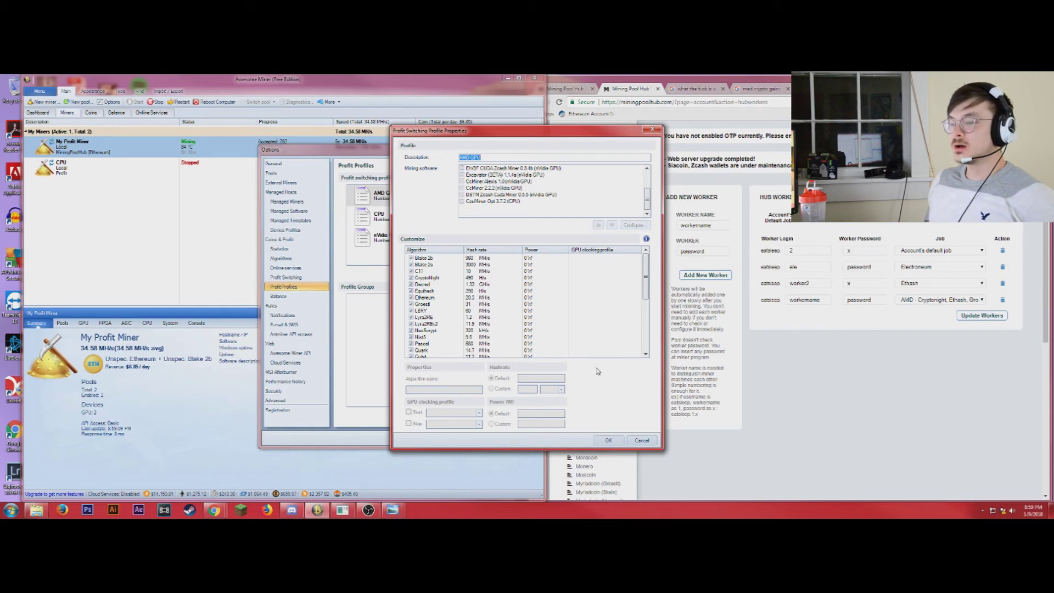
click(651, 441)
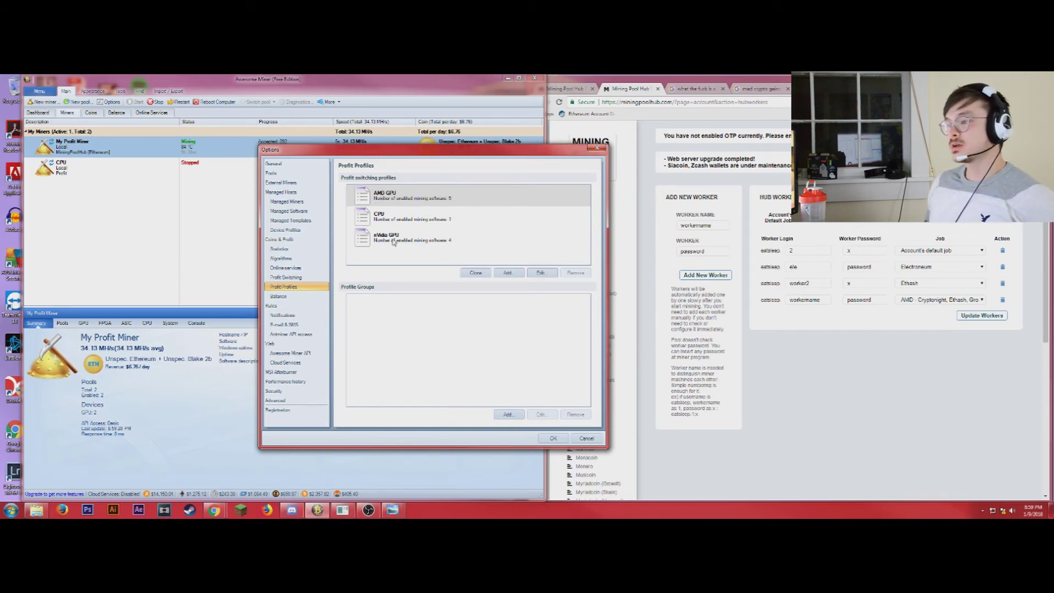
Look through the Balance, Pools, General and MSI Afterburner options, then close the options without saving
click(279, 296)
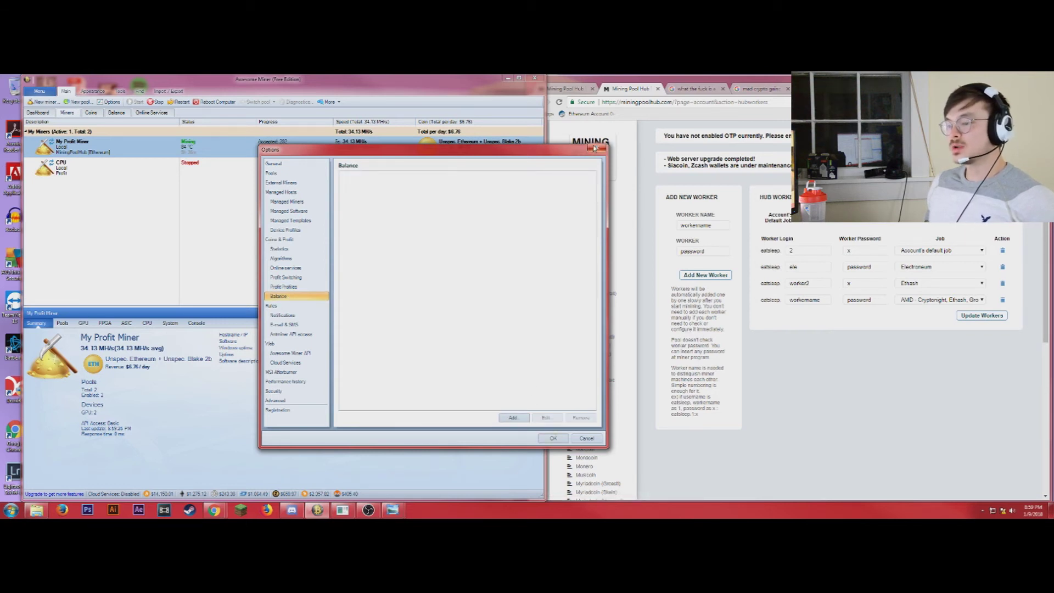
click(301, 173)
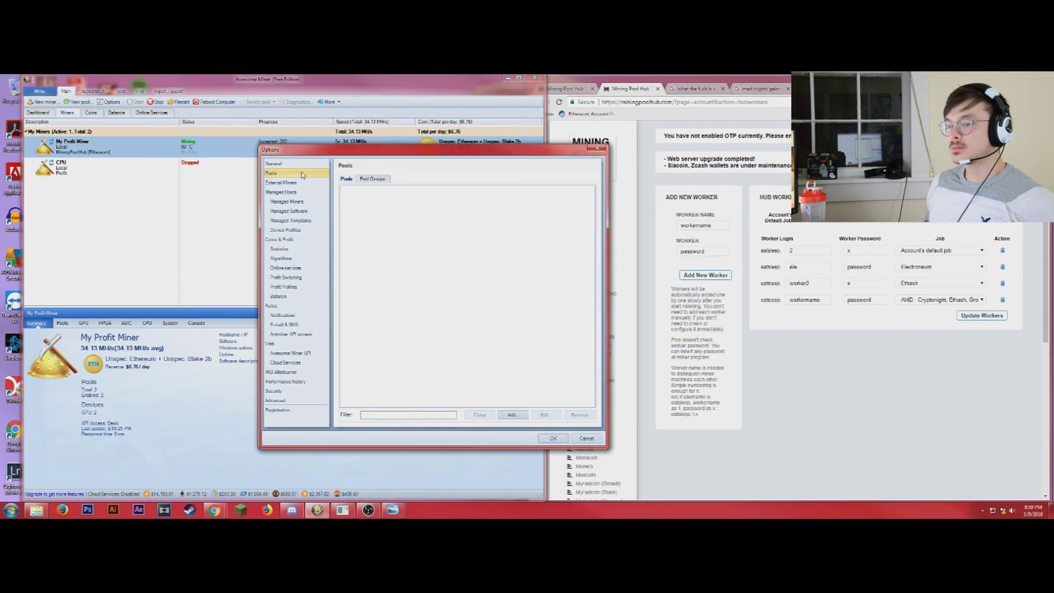
click(295, 164)
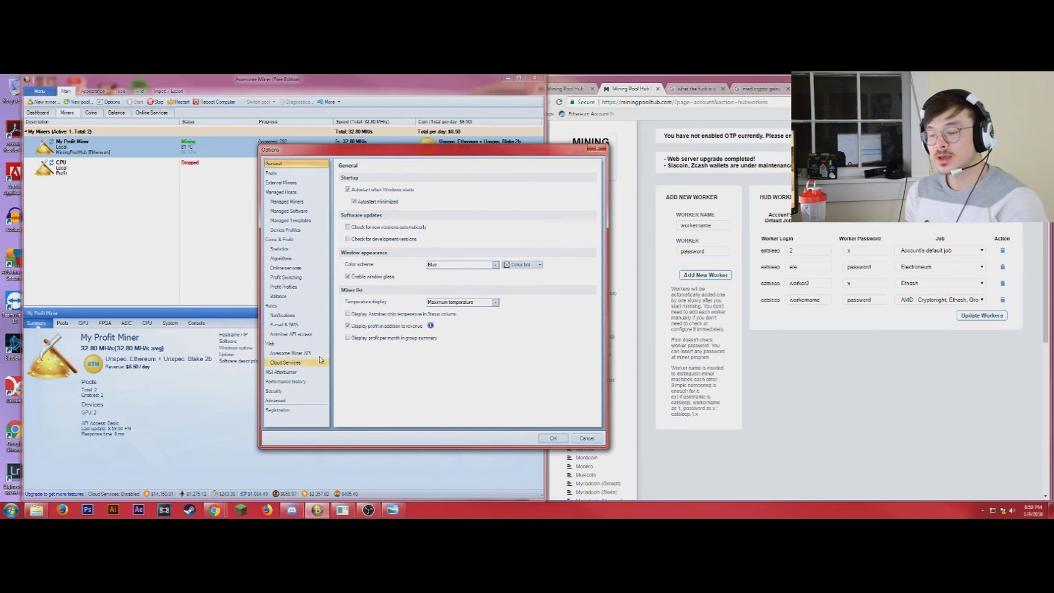
click(282, 372)
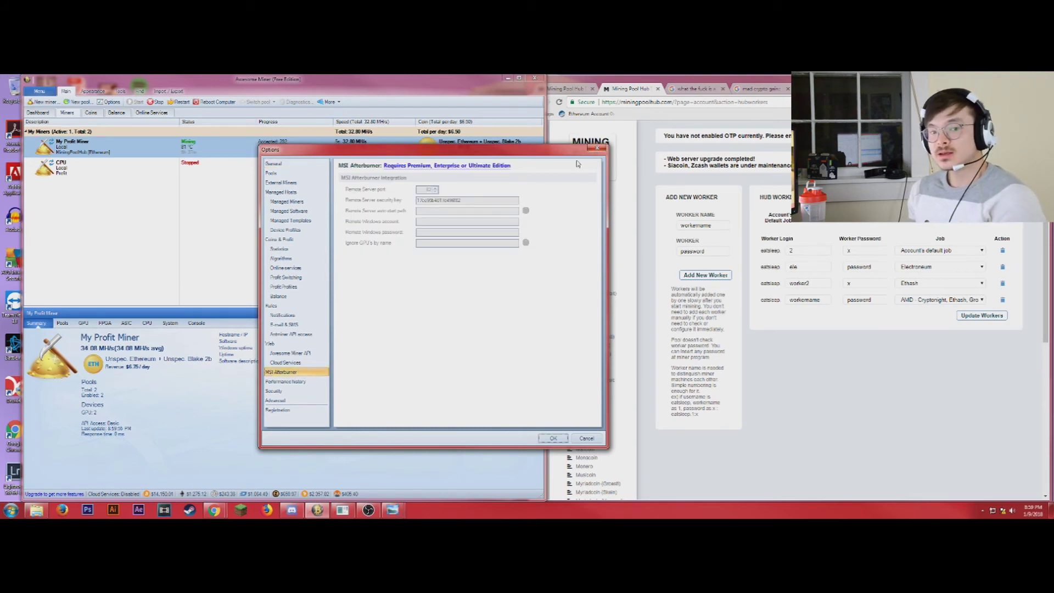
click(598, 151)
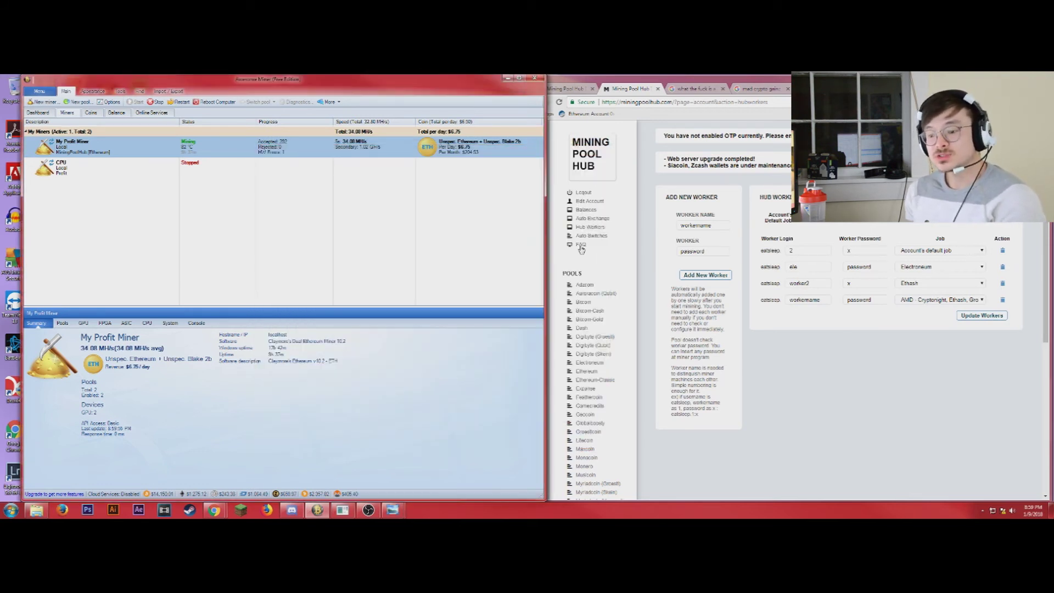
Review the pools of My Profit Miner and compare the temperatures of GPU 0 and GPU 1
click(63, 324)
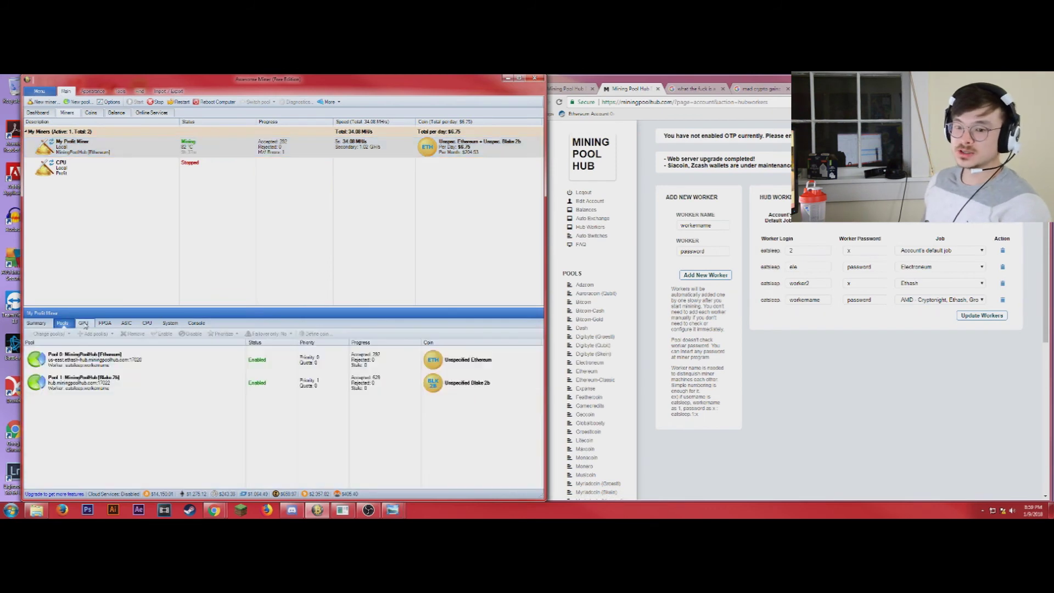
click(85, 324)
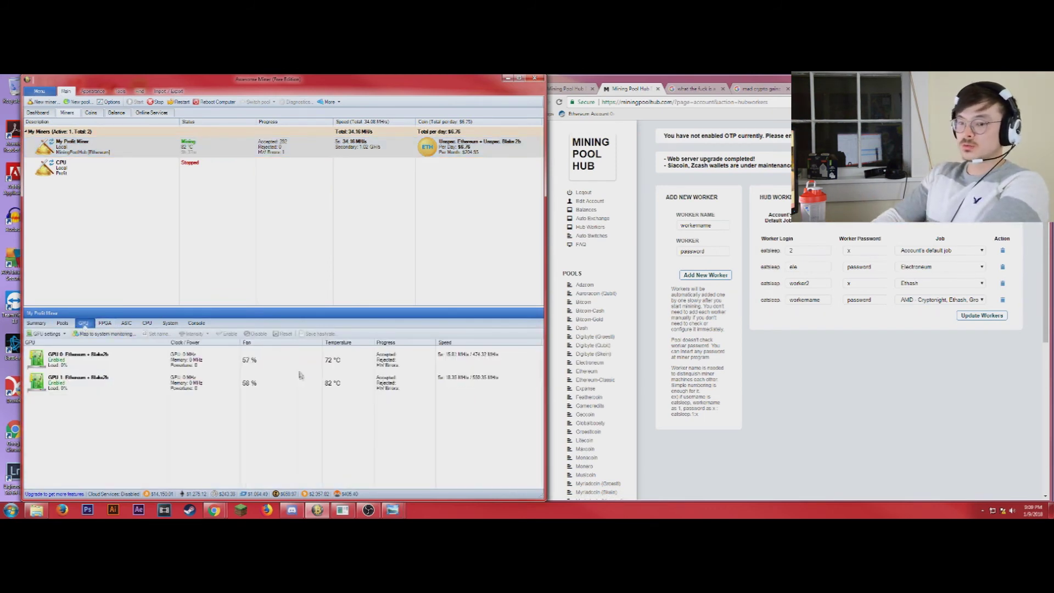
click(335, 387)
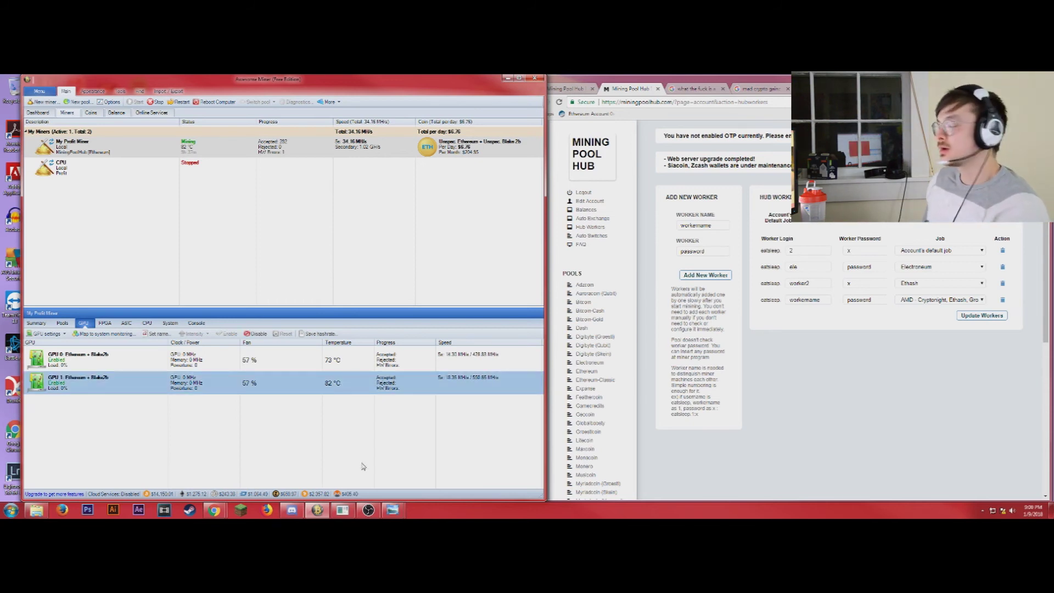
click(333, 369)
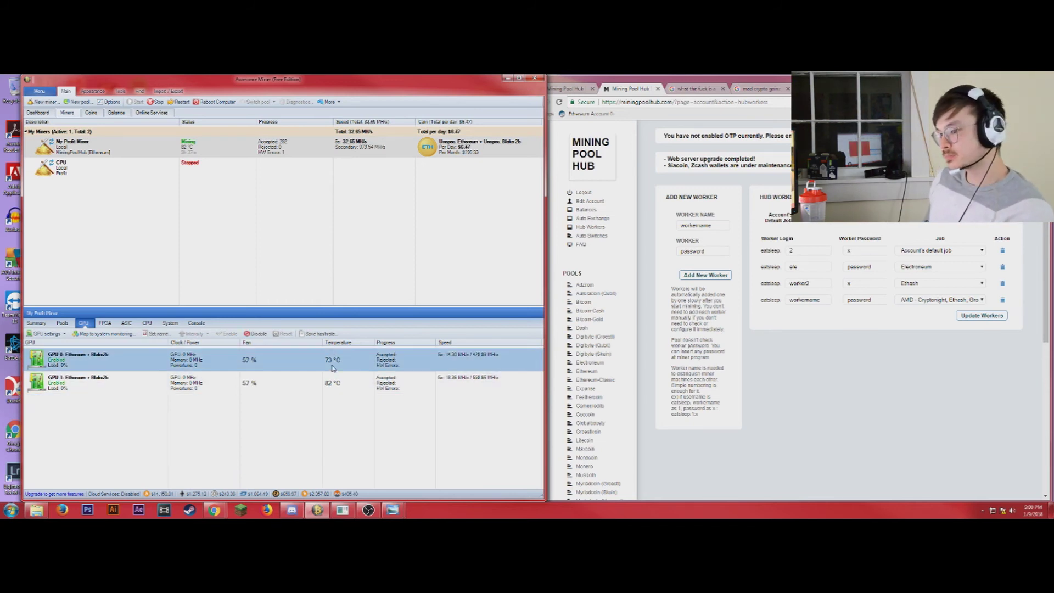
click(331, 391)
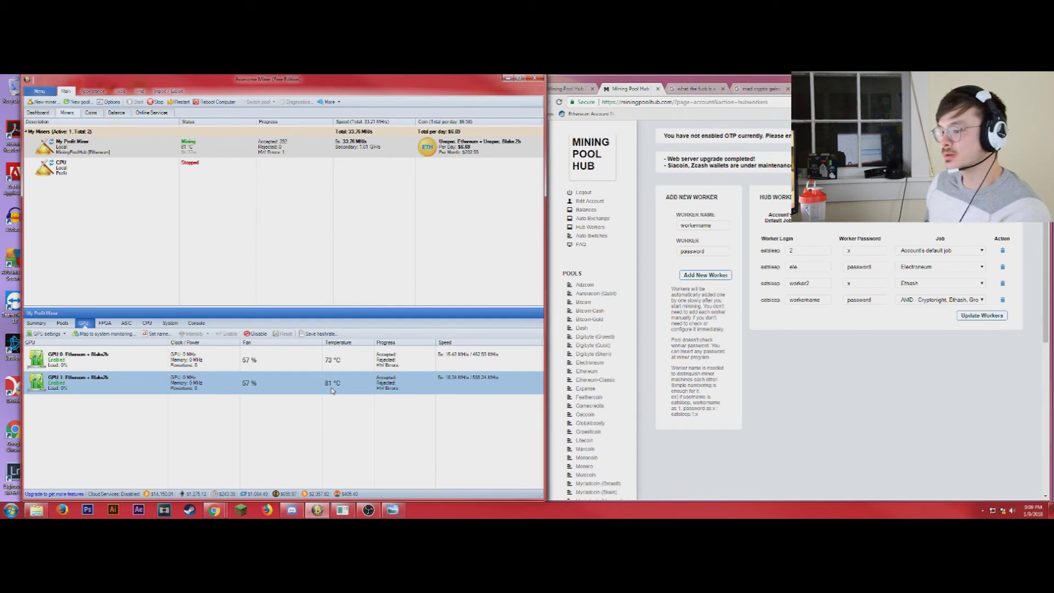
Search the computer for "rade" and open AMD Radeon Settings
key(super)
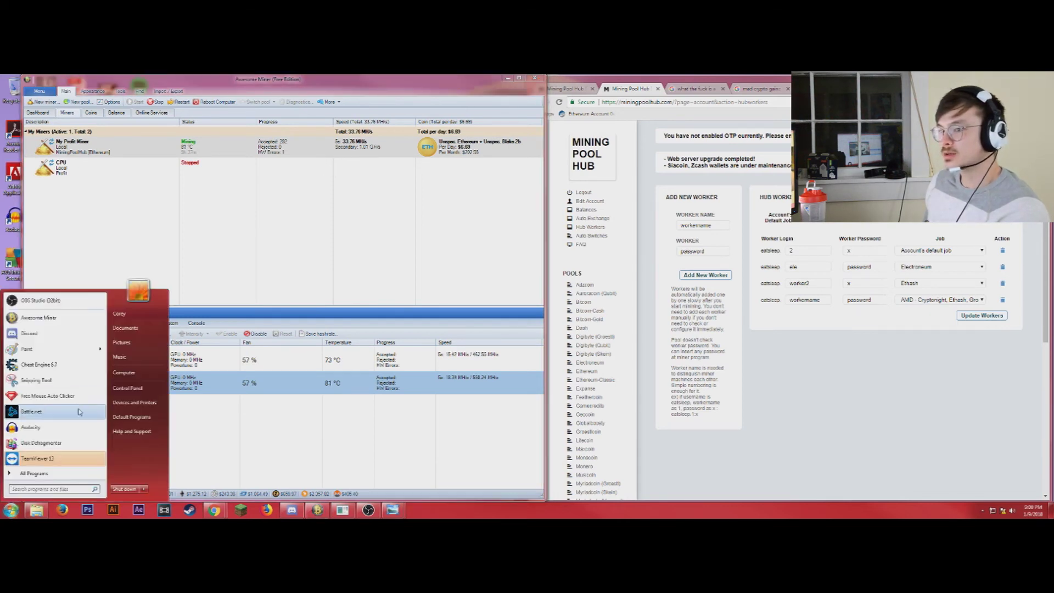
text(rade)
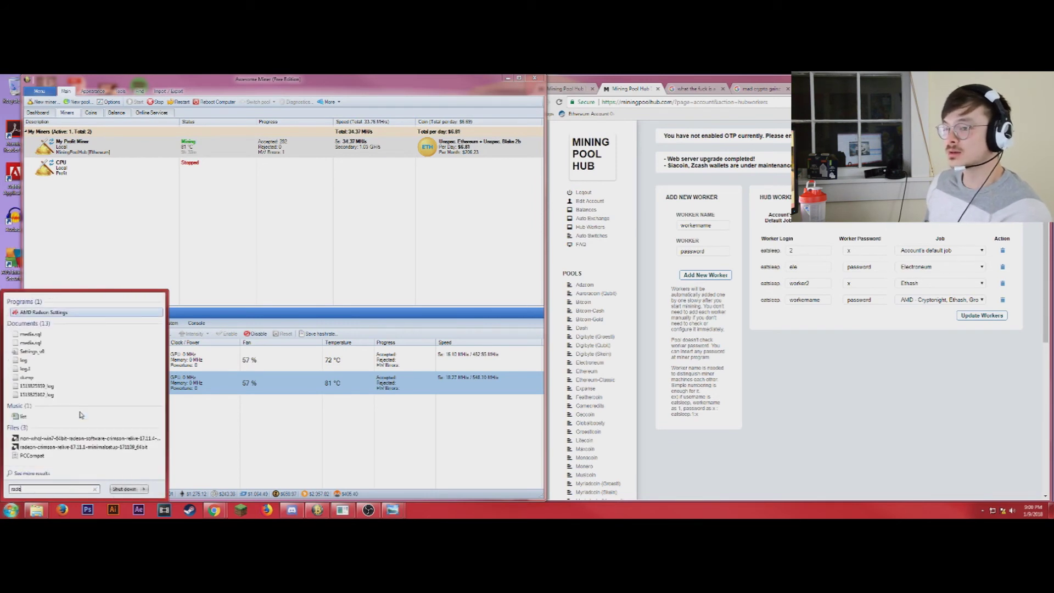
key(Return)
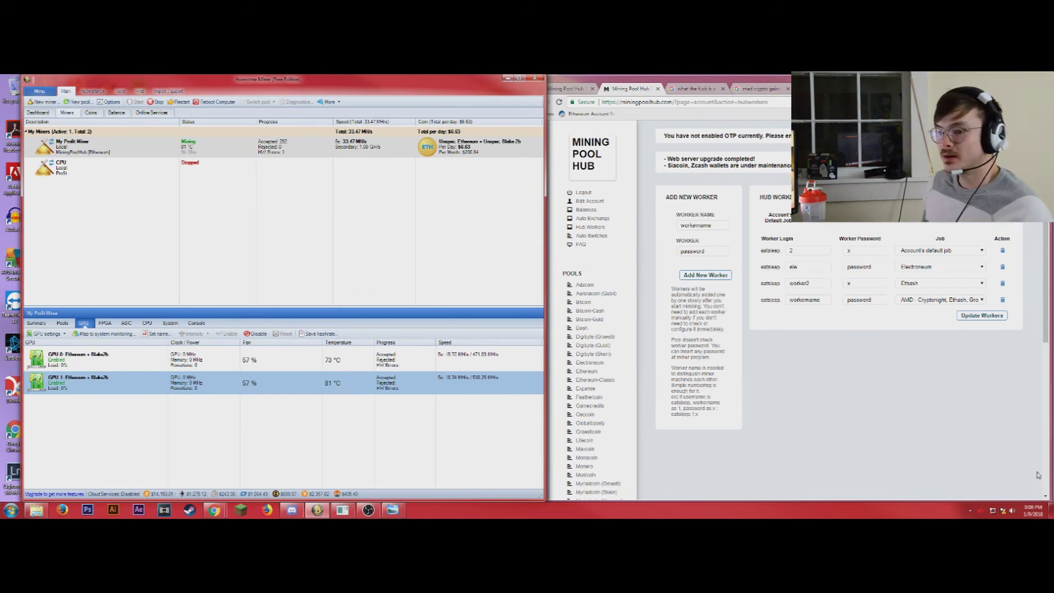
right_click(979, 511)
click(994, 470)
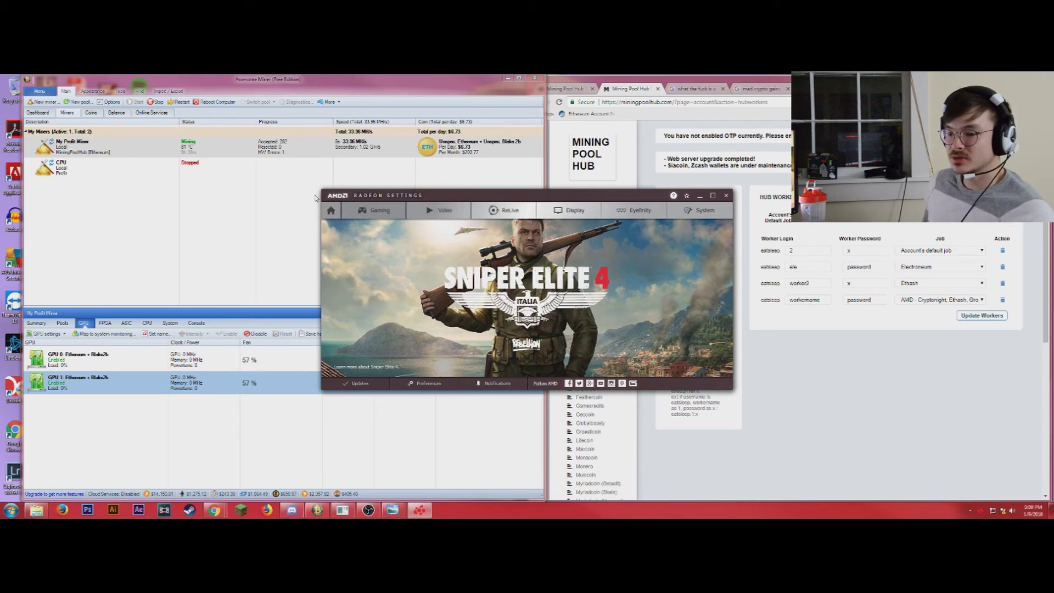
Open the first RX 480's Global WattMan settings, enlarge the window to full screen, and bring up the fan and temperature controls
click(374, 210)
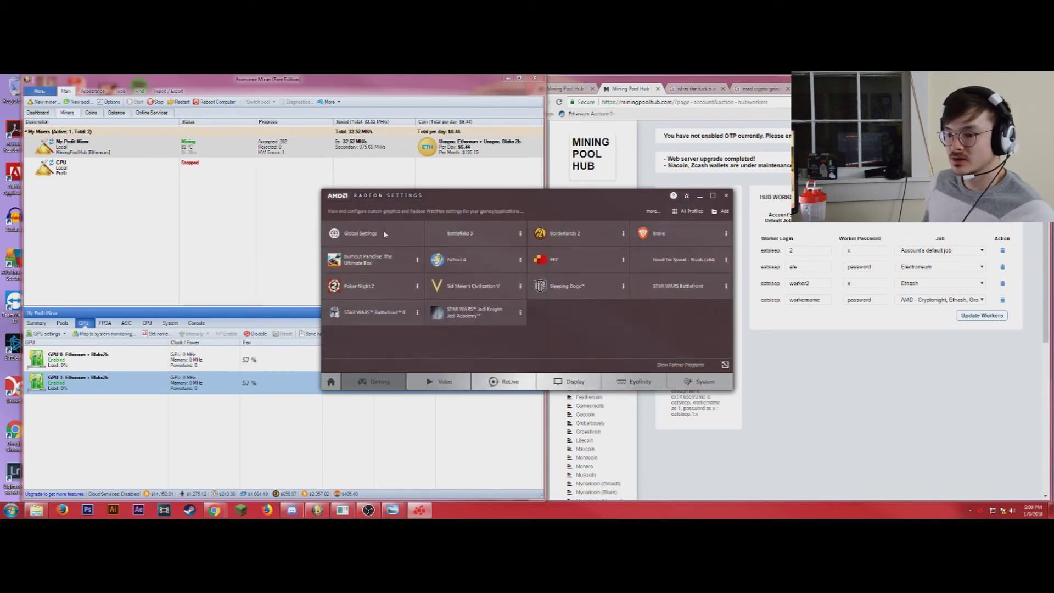
click(362, 233)
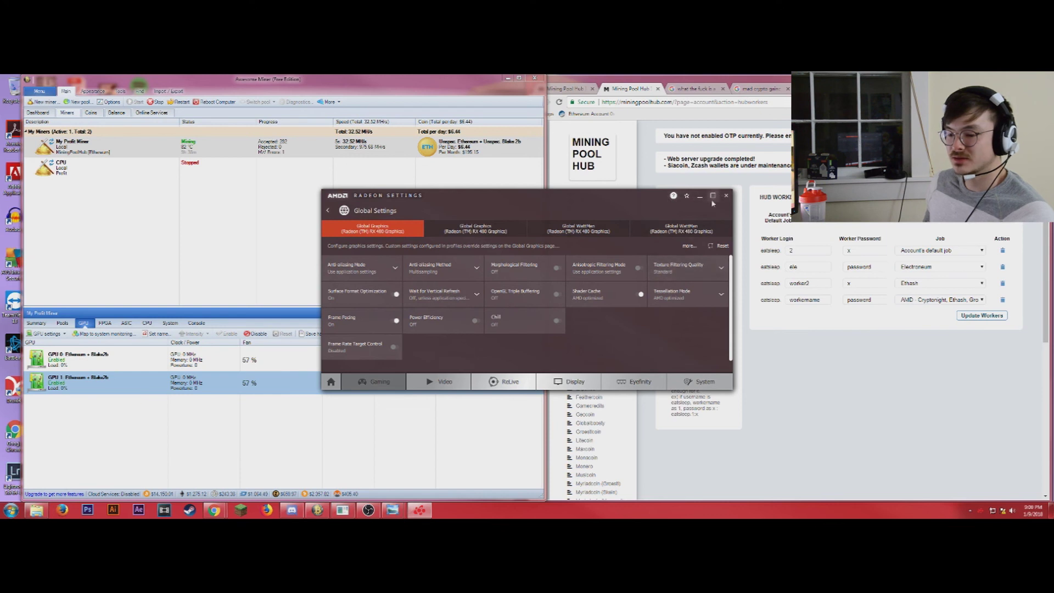
drag(730, 188, 831, 155)
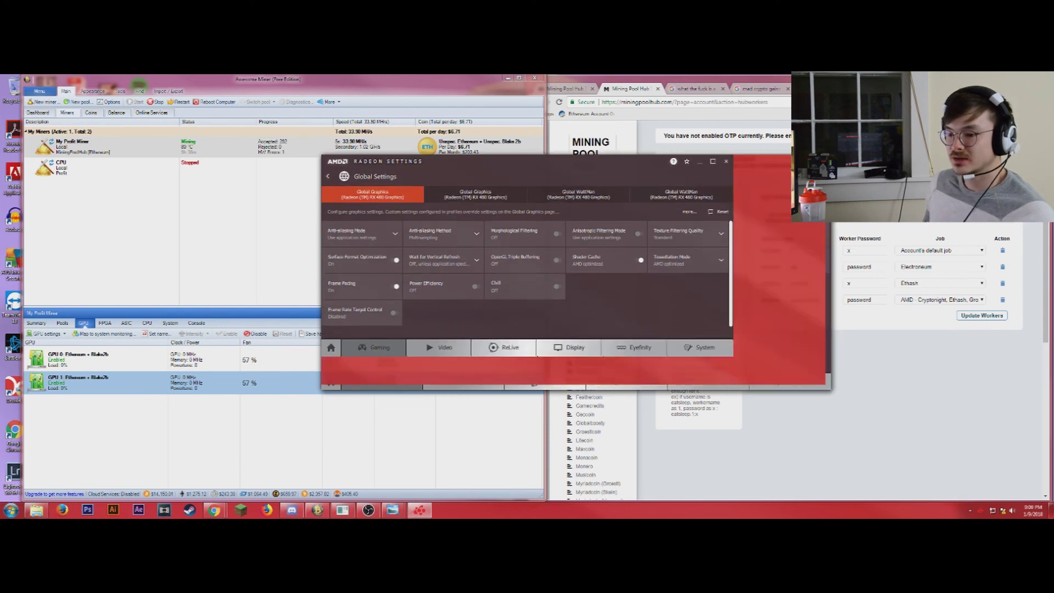
click(640, 194)
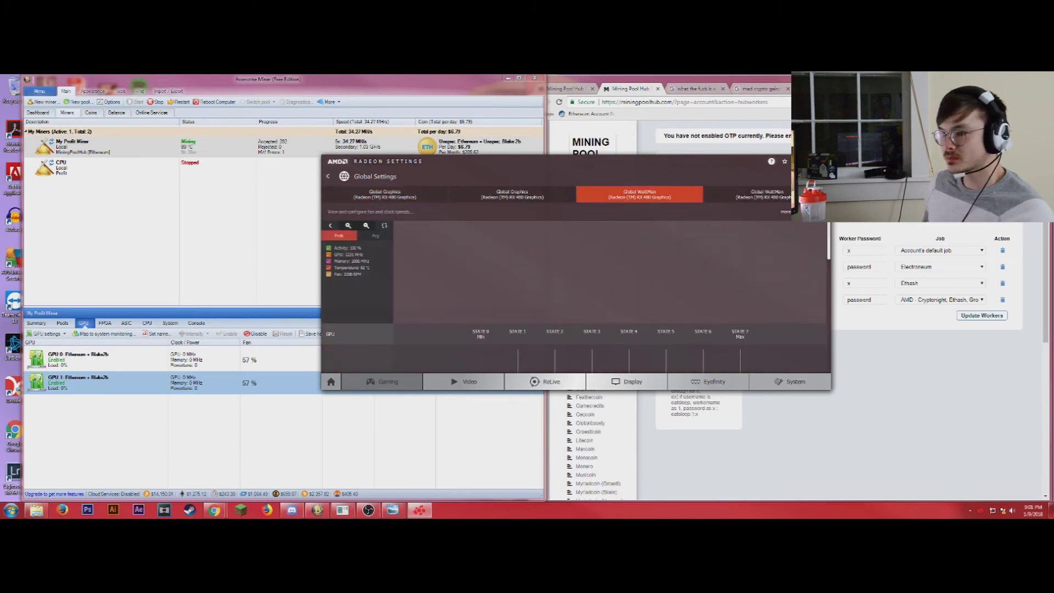
click(811, 161)
scroll(552, 292, down, 3)
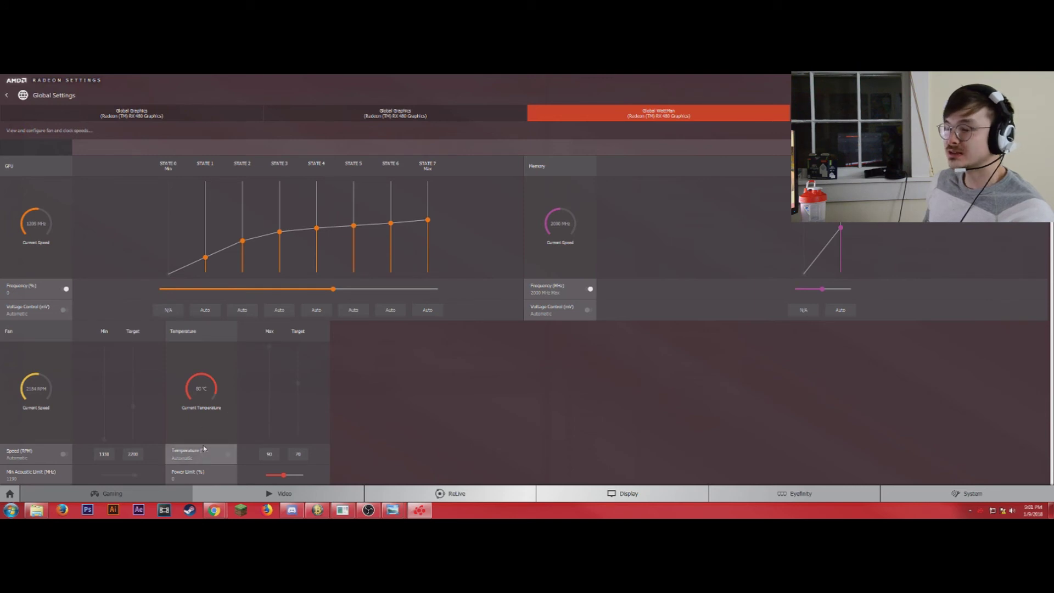
Switch the RX 480's temperature and fan control to manual, with a maximum temperature of 75 °C and a target of 65 °C
click(229, 454)
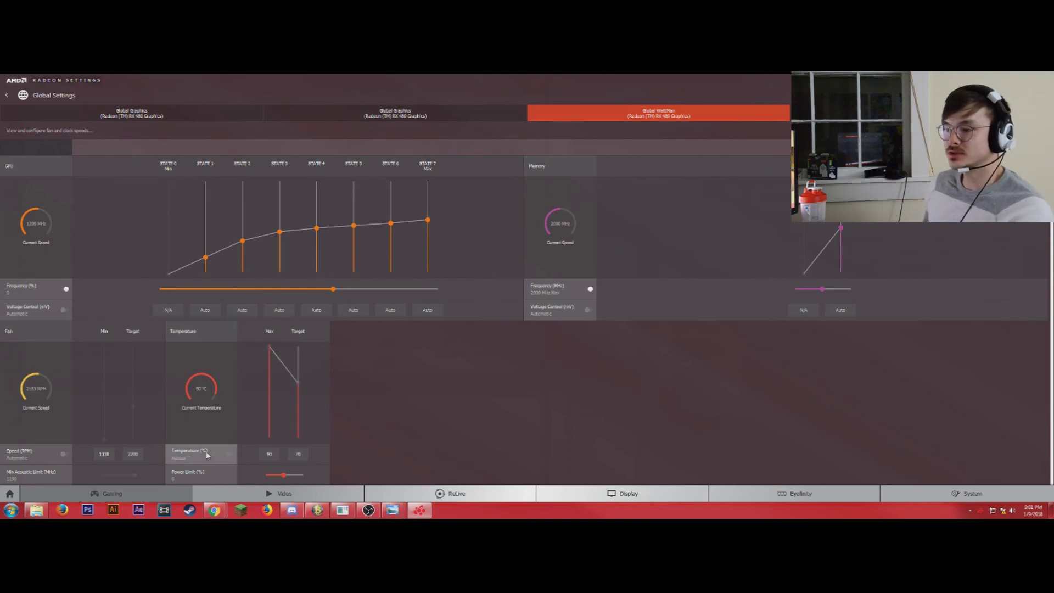
drag(269, 347, 298, 393)
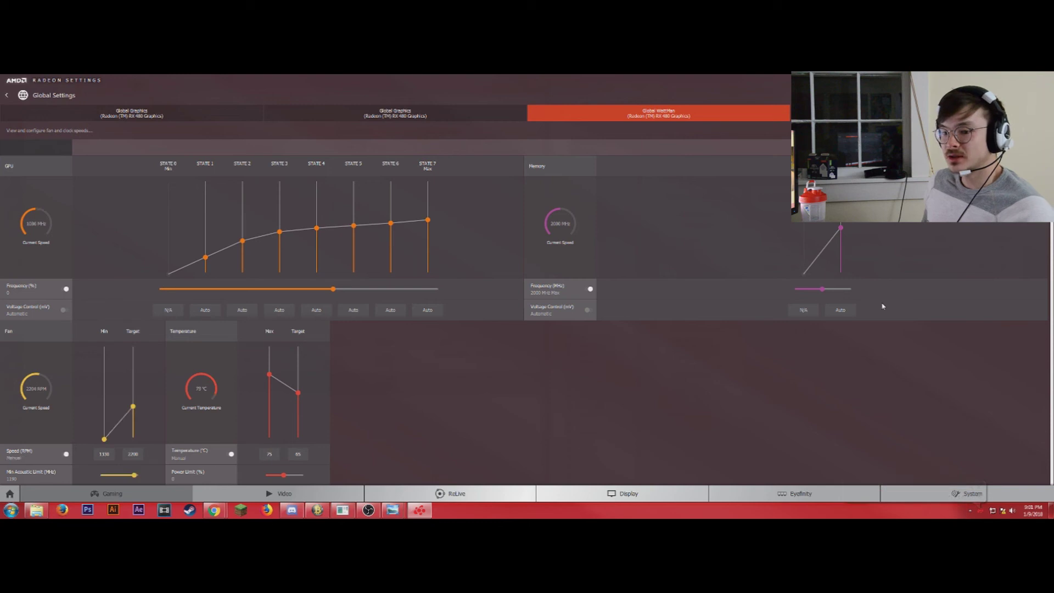
scroll(495, 365, up, 1)
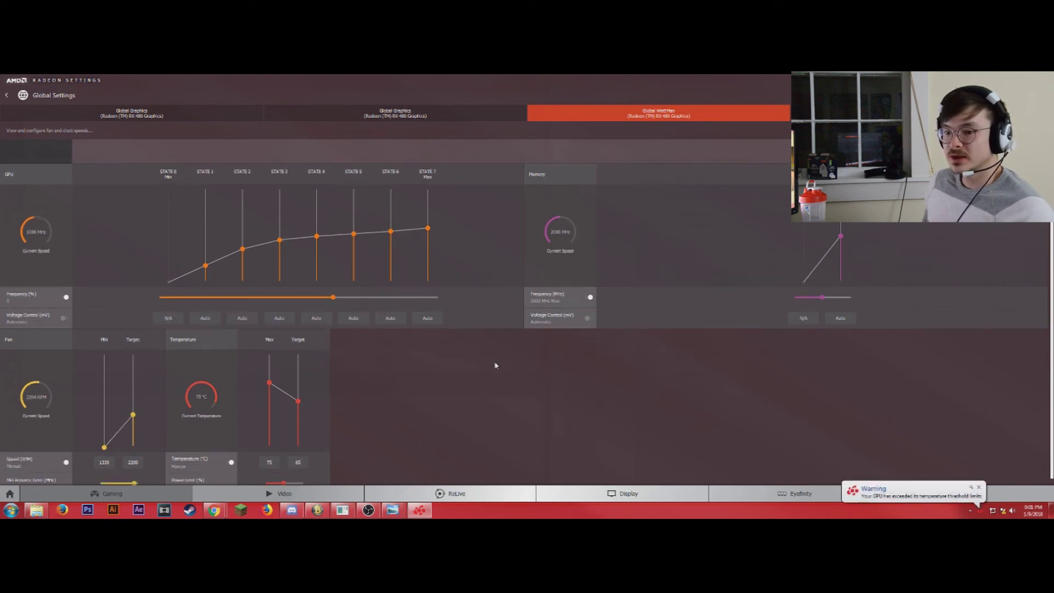
scroll(495, 365, up, 1)
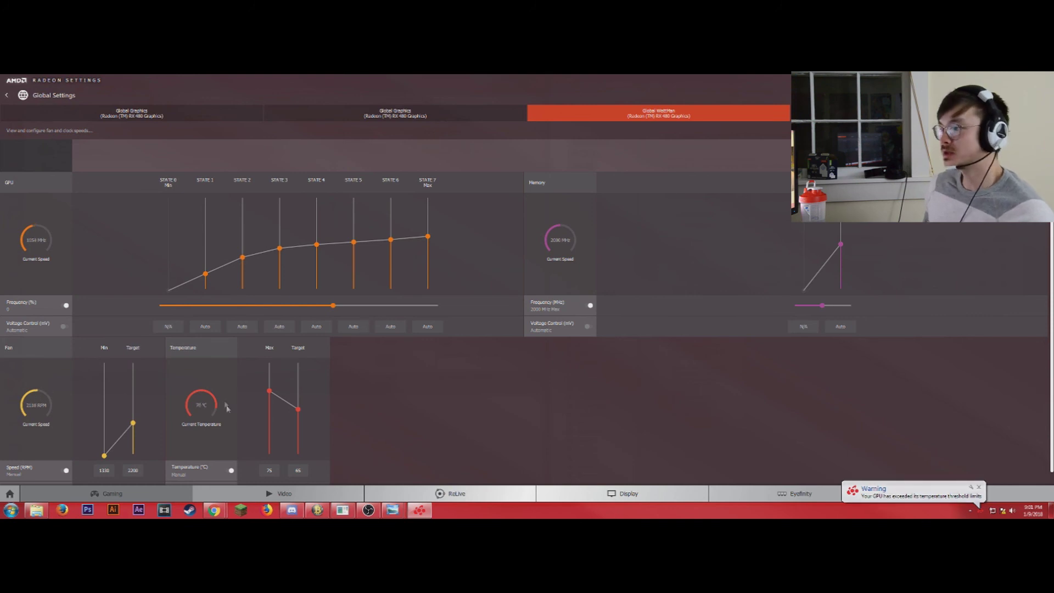
Set the other RX 480's fan speed control to automatic and switch back to Awesome Miner
scroll(39, 404, down, 2)
click(38, 453)
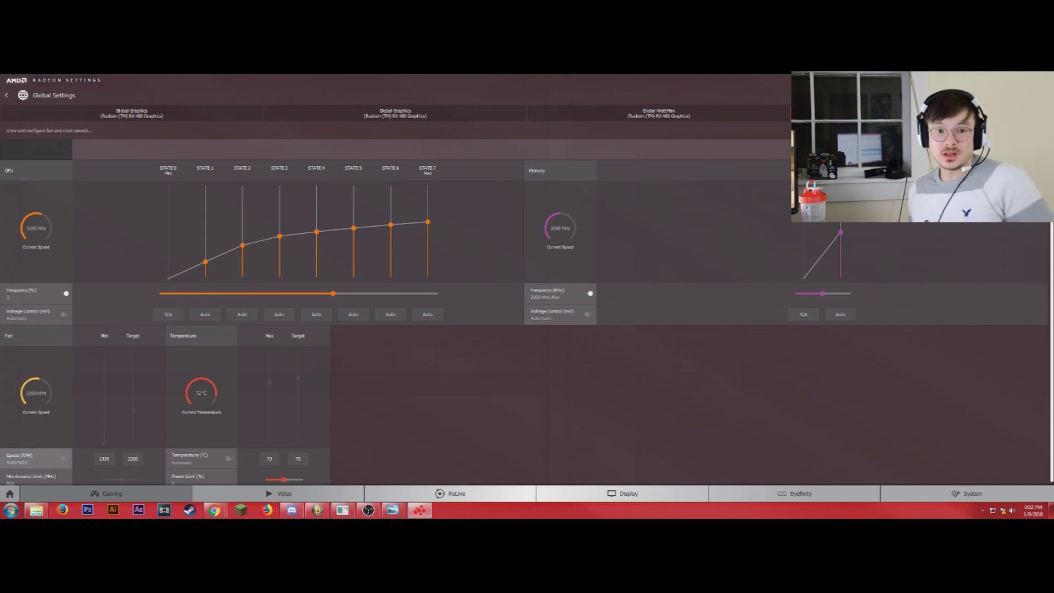
key(alt+Tab)
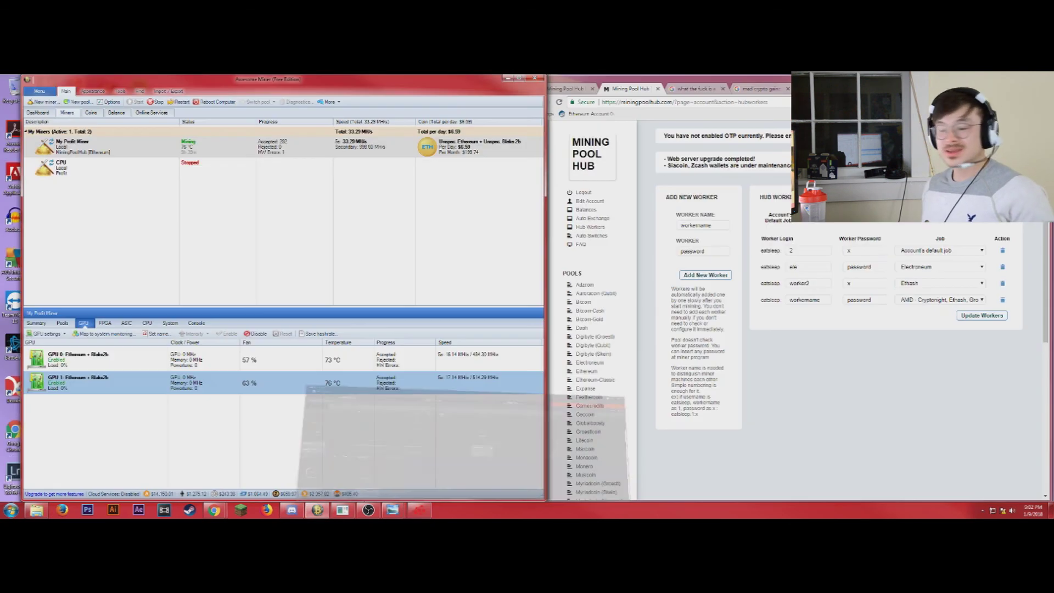